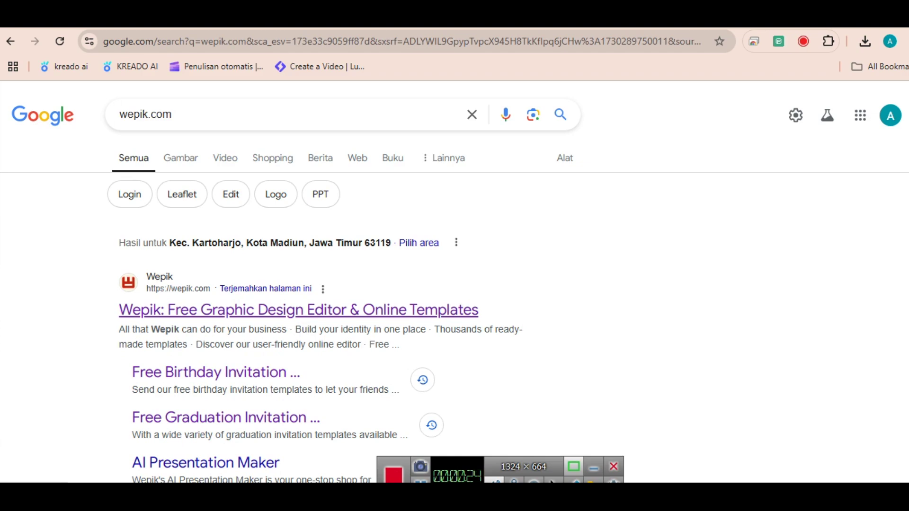
Open the main Wepik website result from the Google search in a new tab and switch to it.
right_click(188, 310)
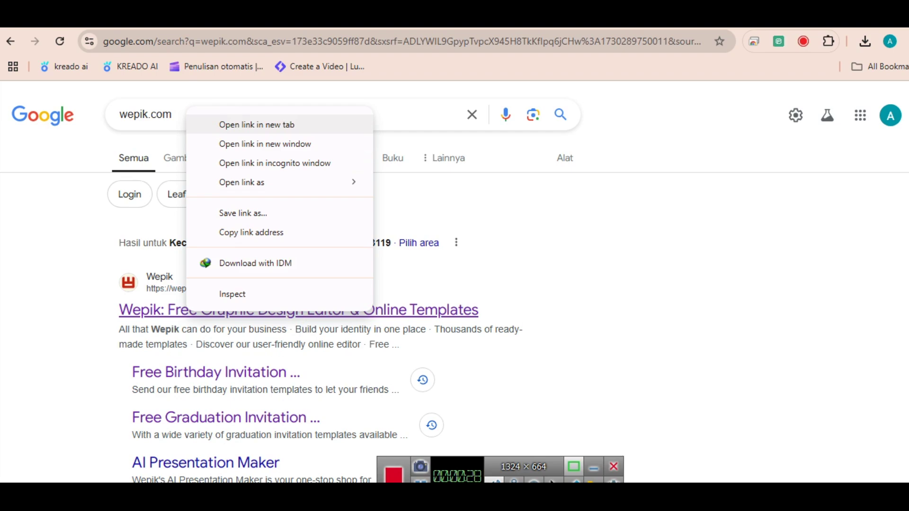
click(257, 125)
click(216, 17)
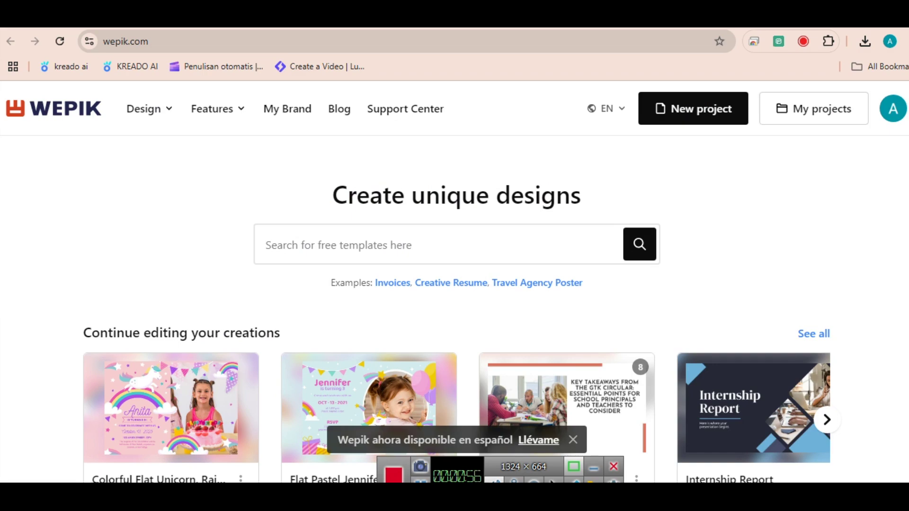
Translate the Wepik home page to Indonesian and open the invitation (Undangan) template category.
right_click(689, 176)
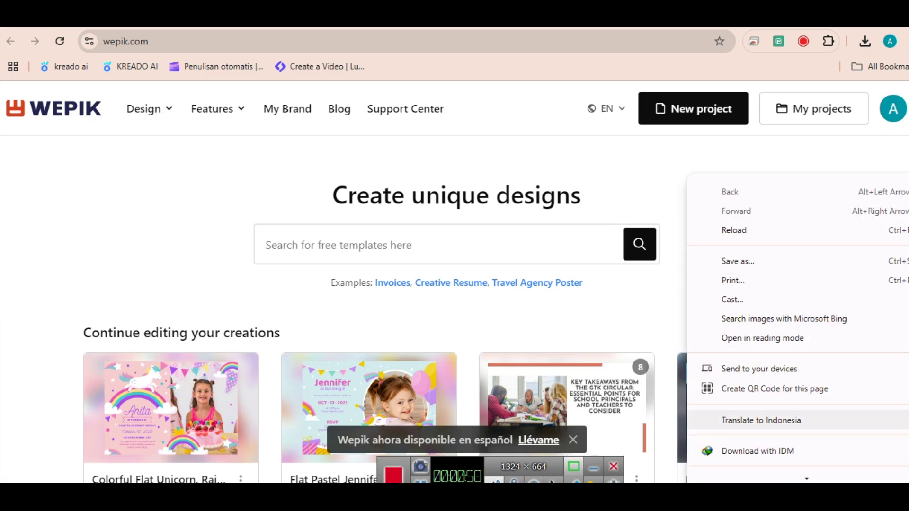
click(760, 420)
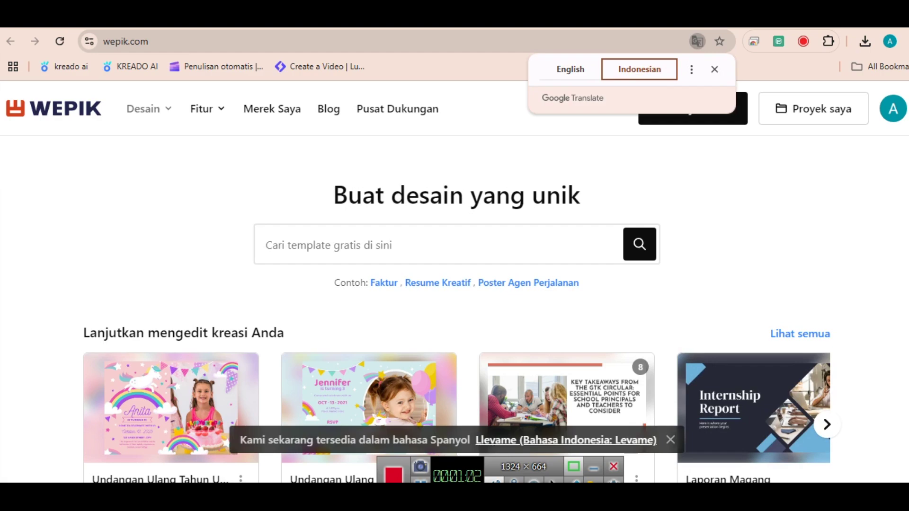
click(148, 109)
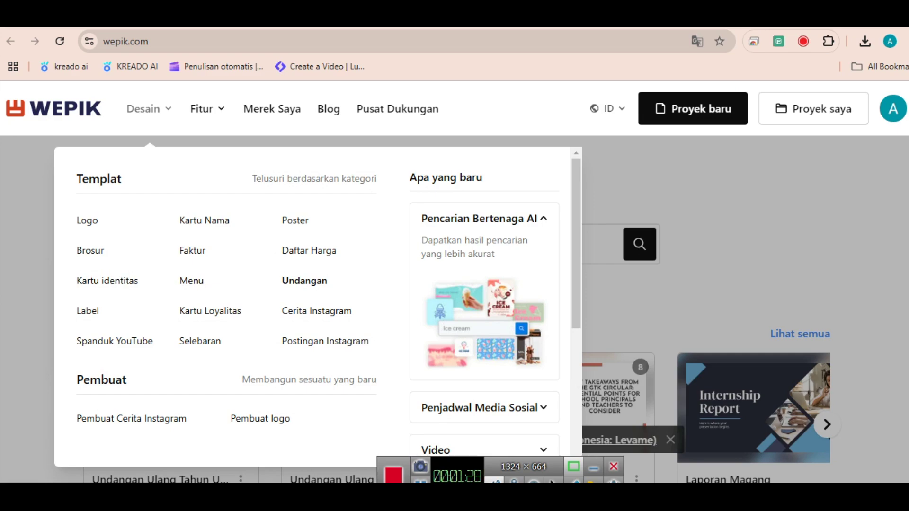
click(304, 280)
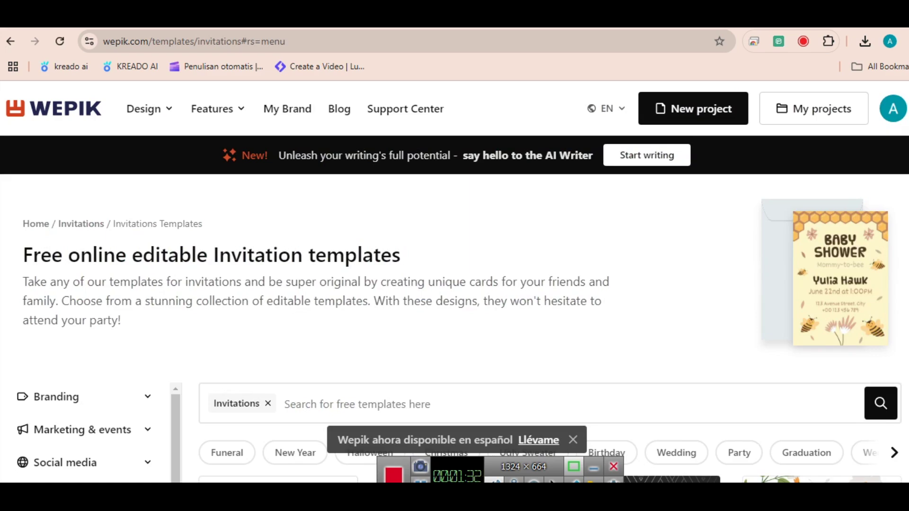
Examine the range of invitation template designs through to the end of the first results page, along with the occasion filters.
scroll(455, 284, down, 3)
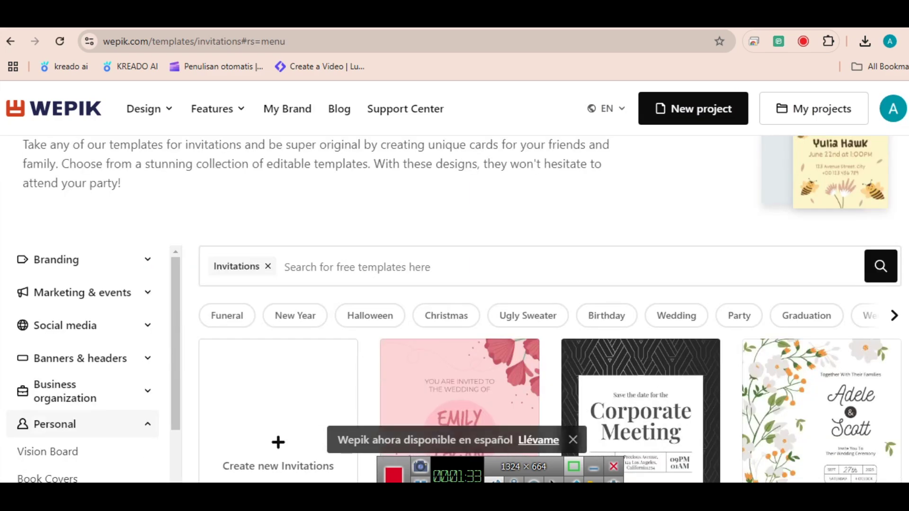
scroll(279, 331, down, 3)
mouse_move(640, 331)
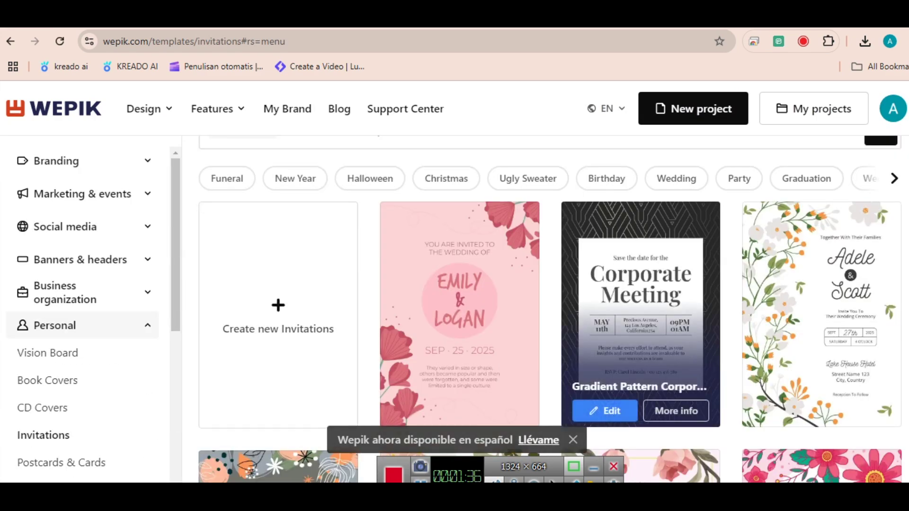
scroll(640, 332, down, 15)
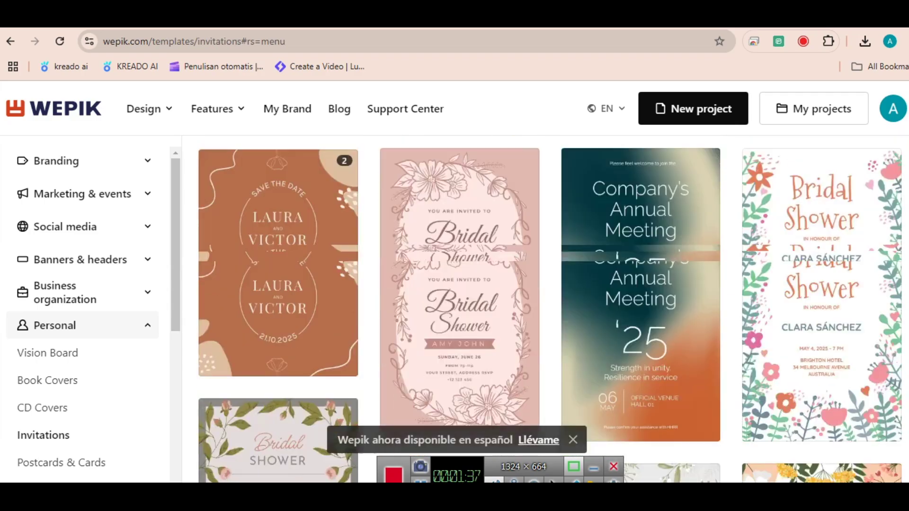
scroll(549, 308, down, 18)
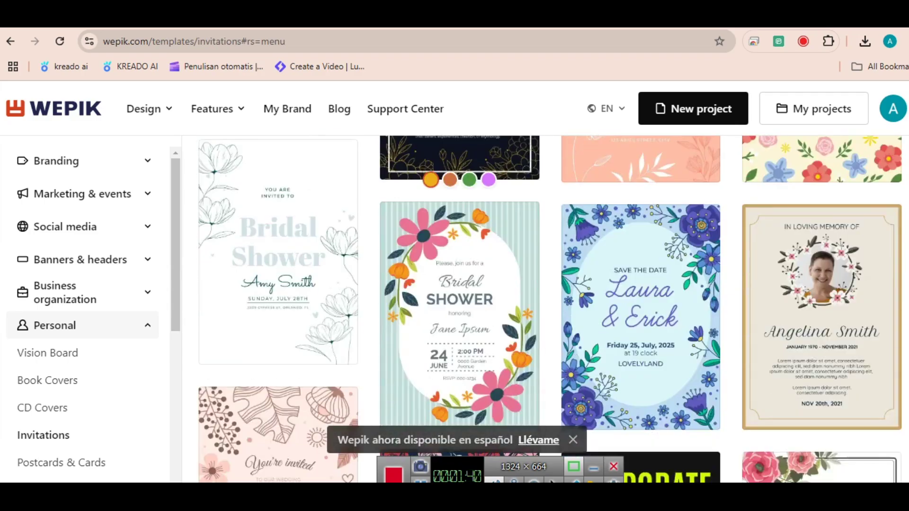
scroll(640, 308, down, 15)
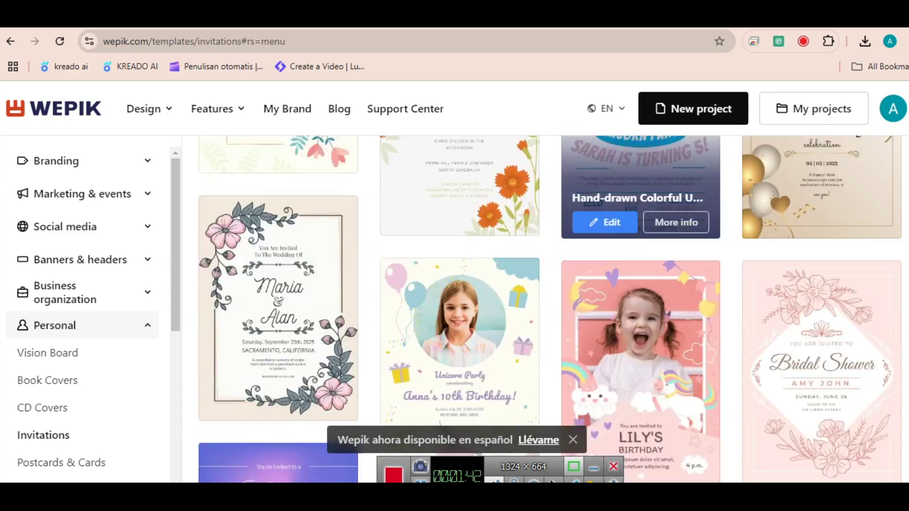
scroll(641, 308, down, 13)
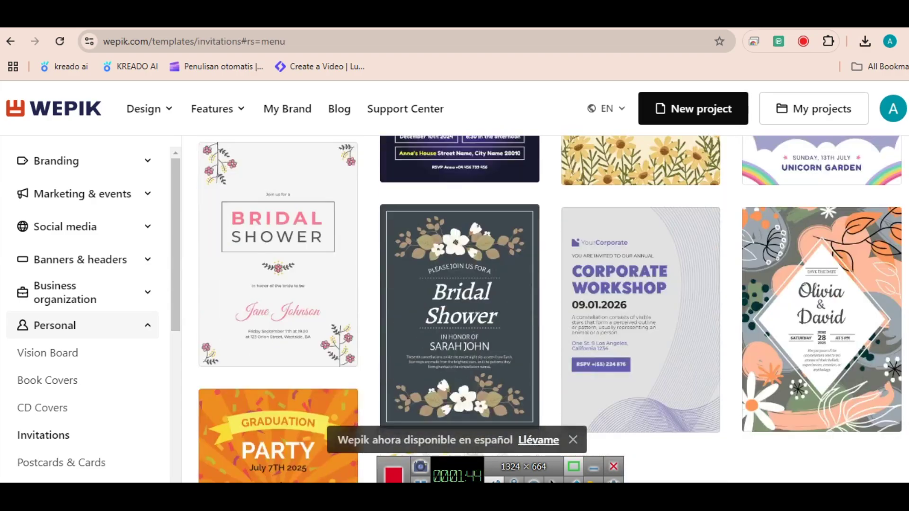
scroll(549, 308, down, 6)
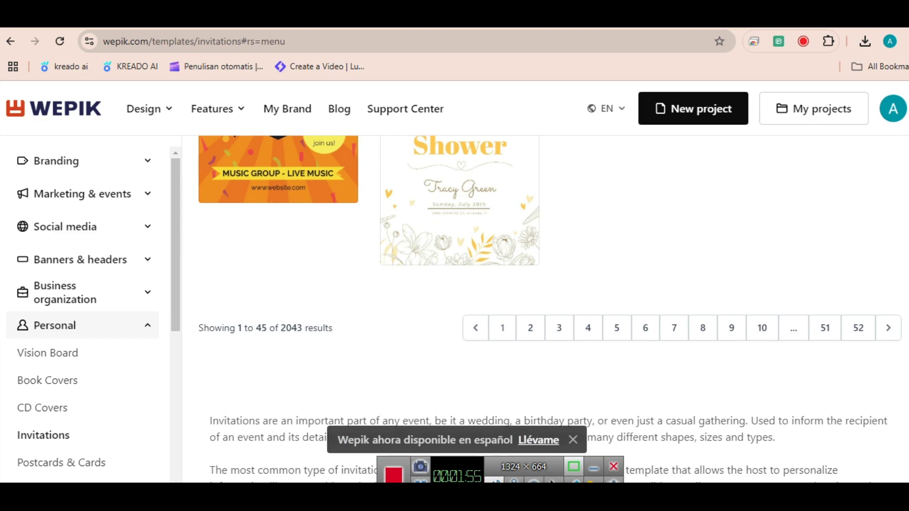
scroll(549, 307, up, 10)
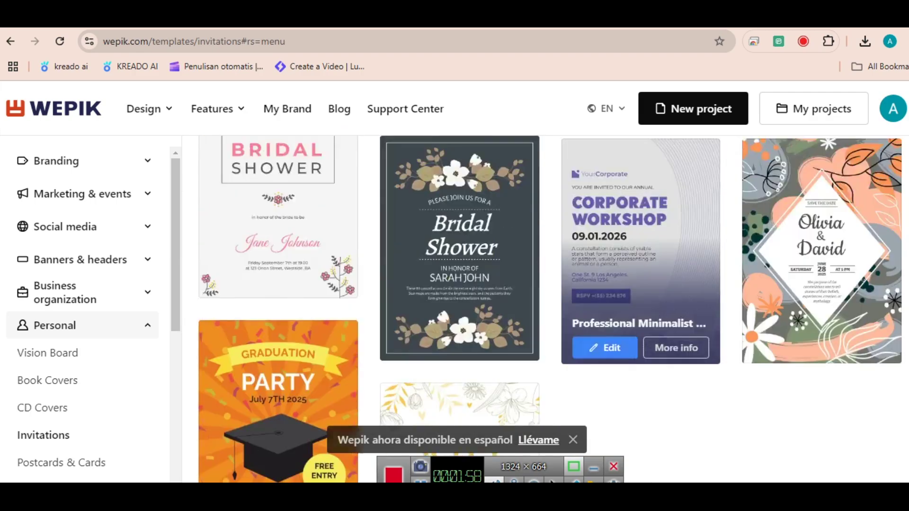
scroll(549, 307, up, 10)
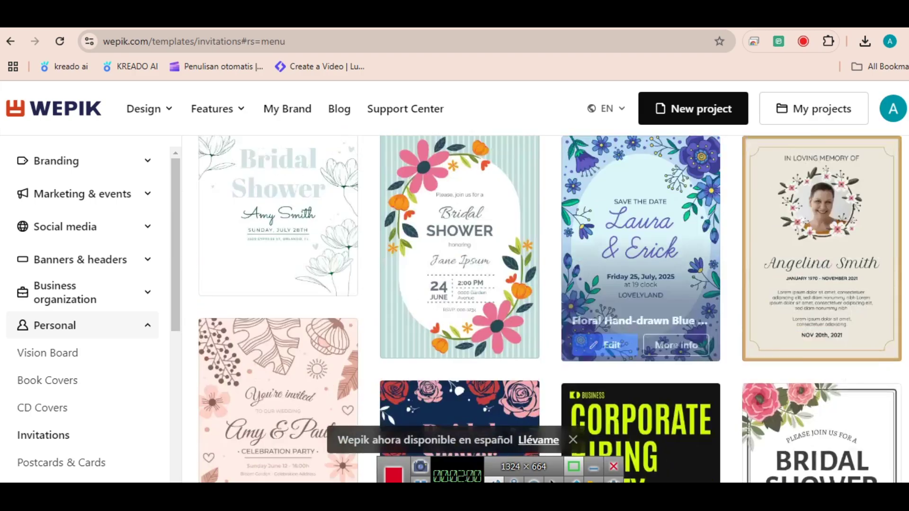
scroll(639, 307, up, 10)
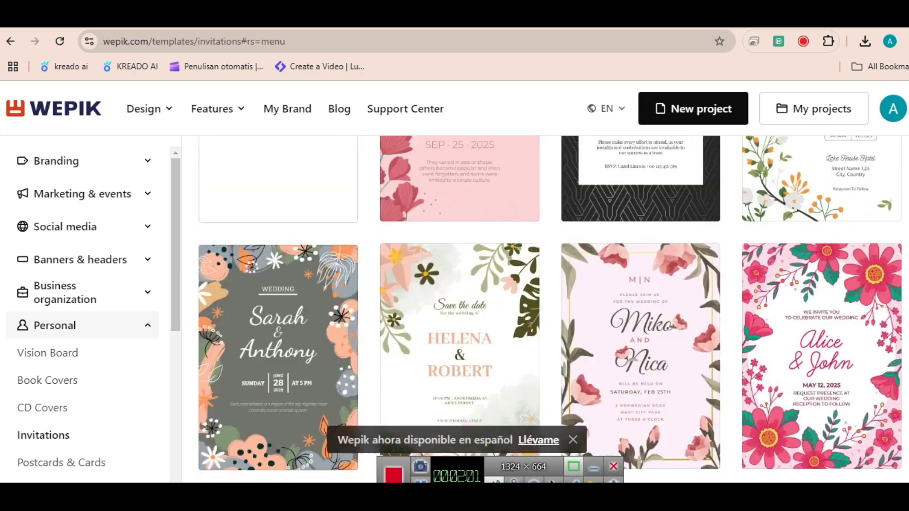
scroll(549, 307, up, 4)
scroll(549, 308, down, 3)
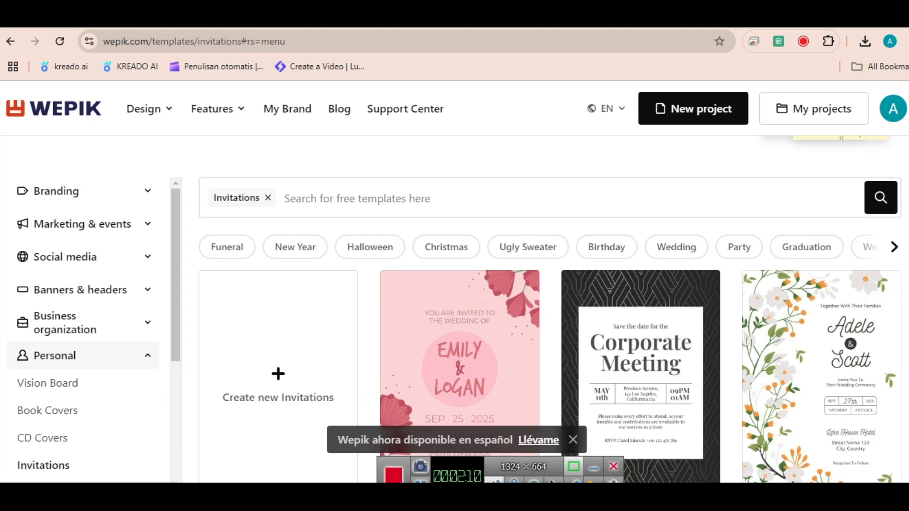
Filter the invitation templates by the Birthday occasion and examine the designs offered.
click(606, 247)
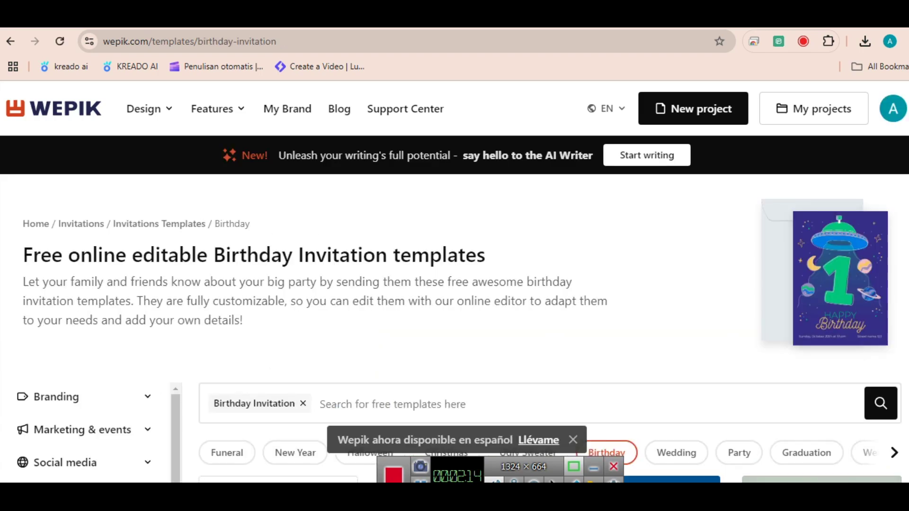
scroll(549, 307, down, 12)
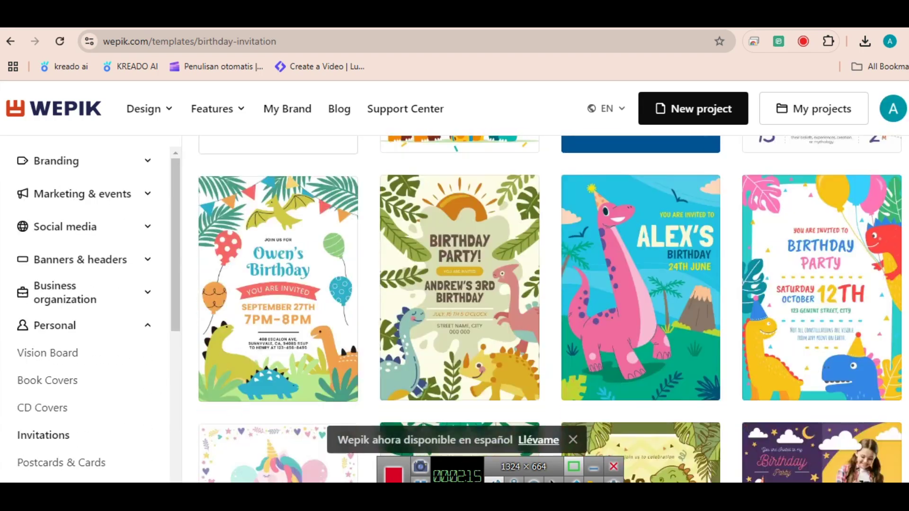
scroll(549, 307, down, 8)
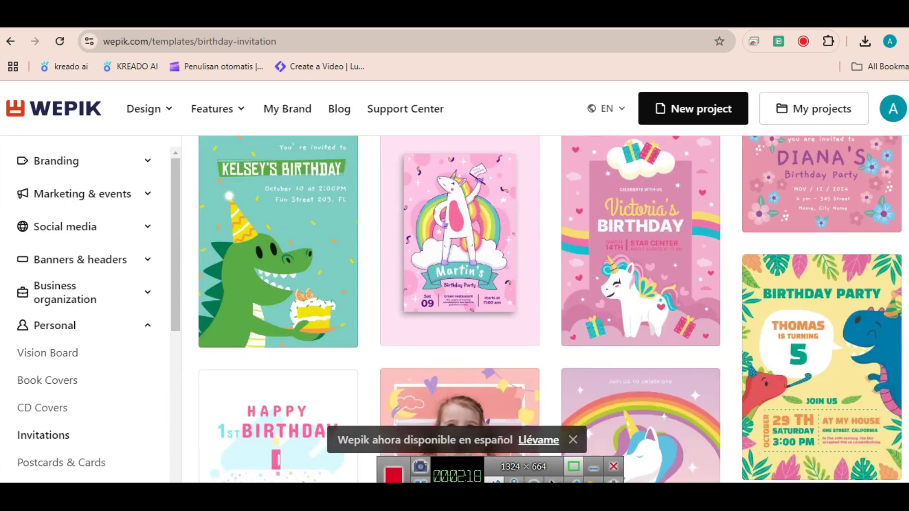
scroll(549, 307, down, 10)
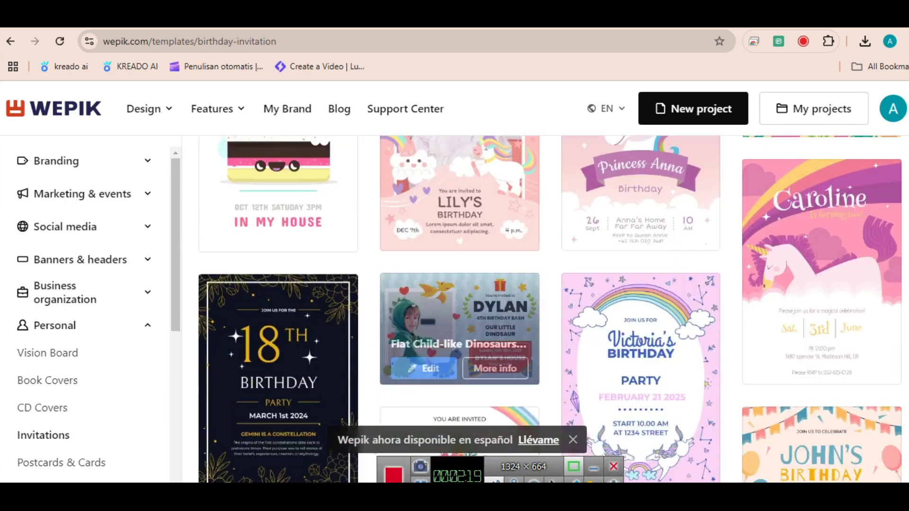
scroll(474, 303, down, 3)
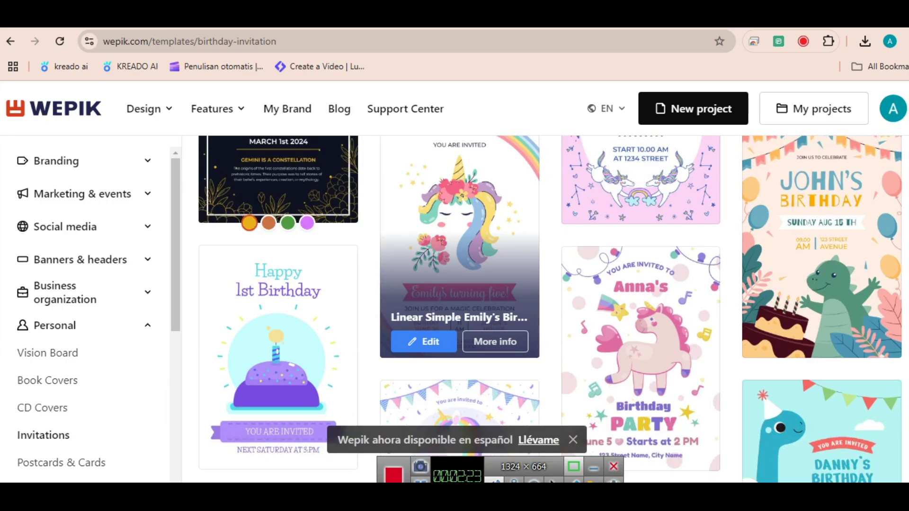
scroll(459, 303, up, 10)
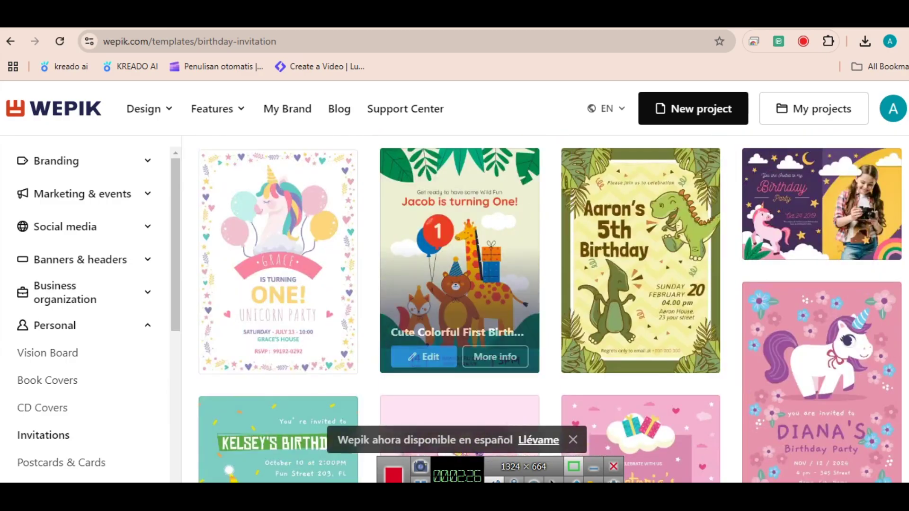
scroll(549, 308, up, 12)
scroll(549, 307, down, 4)
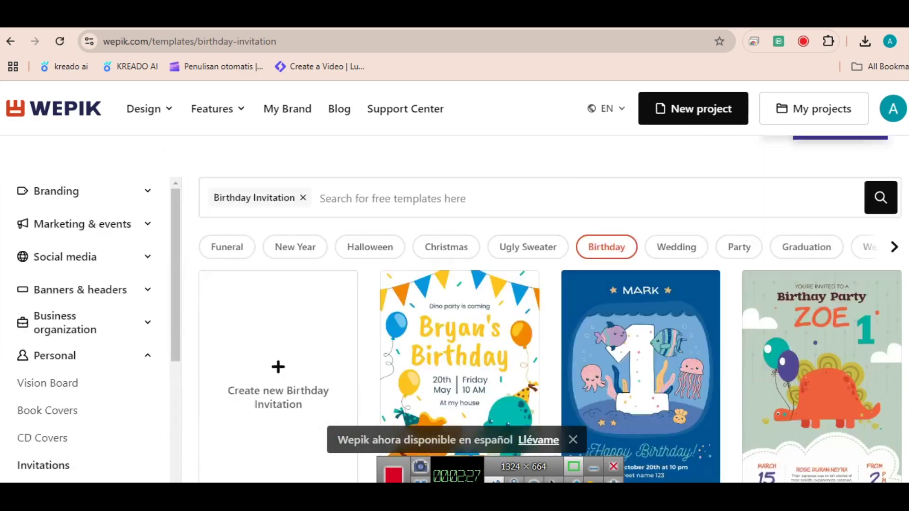
scroll(549, 307, up, 2)
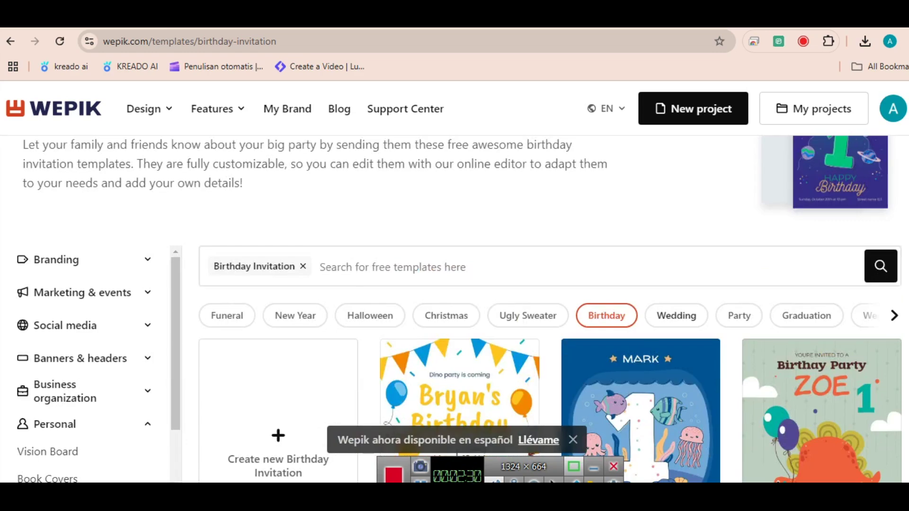
Switch the invitation filter to the Wedding occasion and examine the wedding template designs.
click(676, 315)
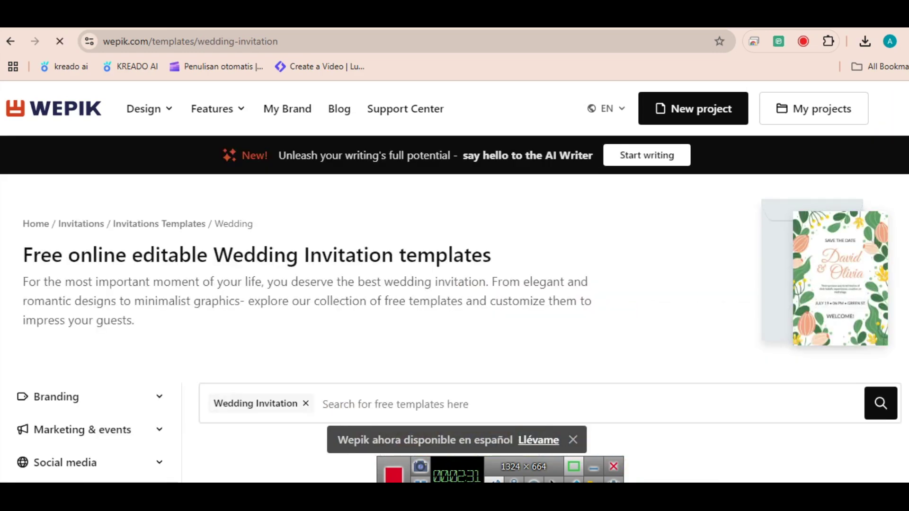
scroll(459, 261, down, 9)
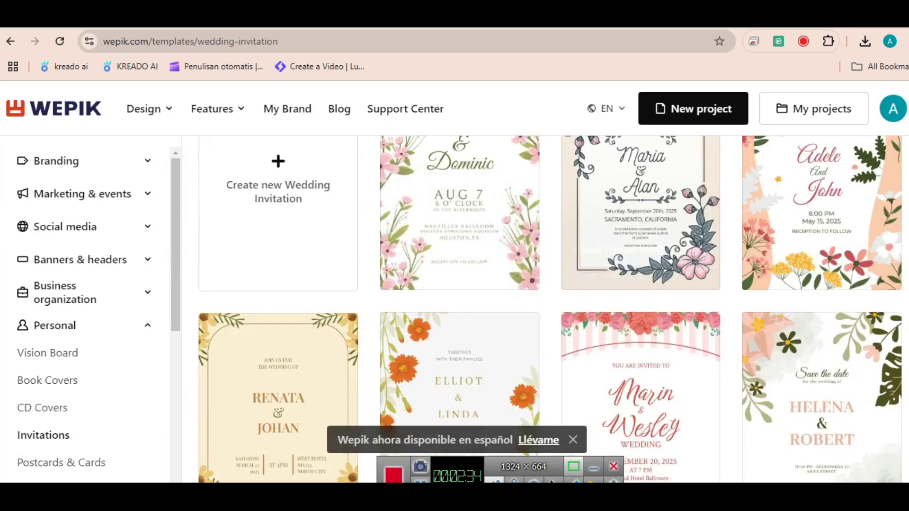
scroll(640, 236, down, 4)
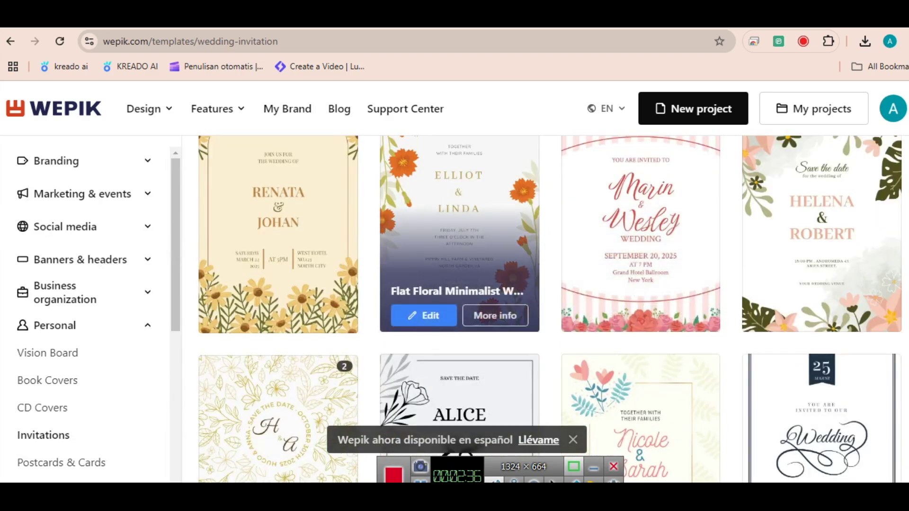
scroll(459, 284, down, 6)
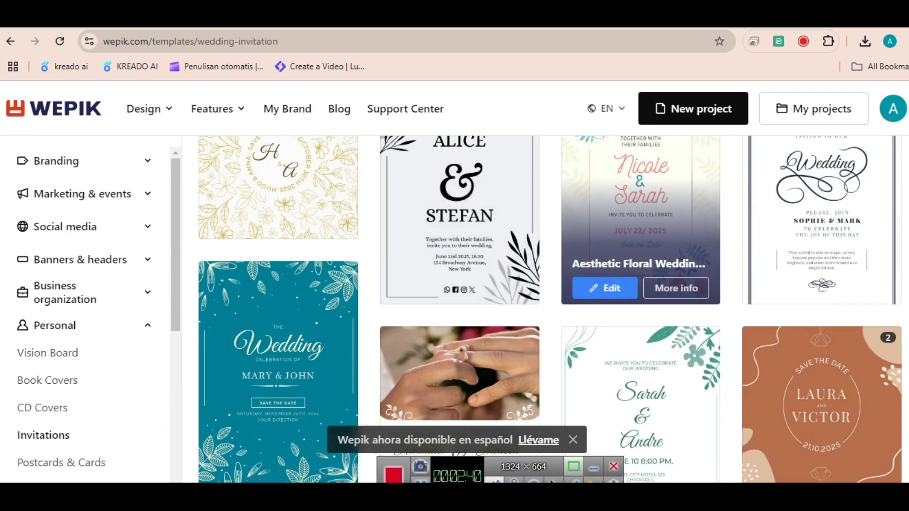
scroll(459, 213, down, 5)
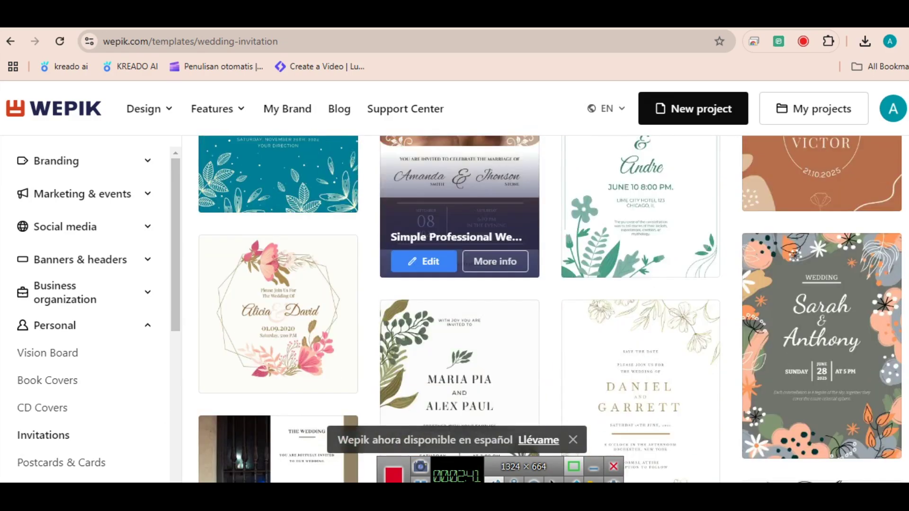
scroll(459, 284, down, 4)
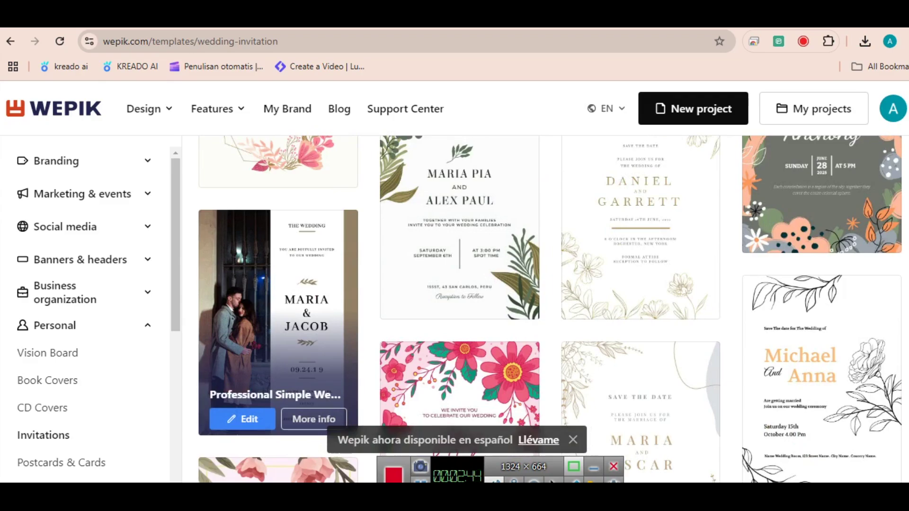
scroll(459, 308, down, 3)
scroll(821, 379, down, 3)
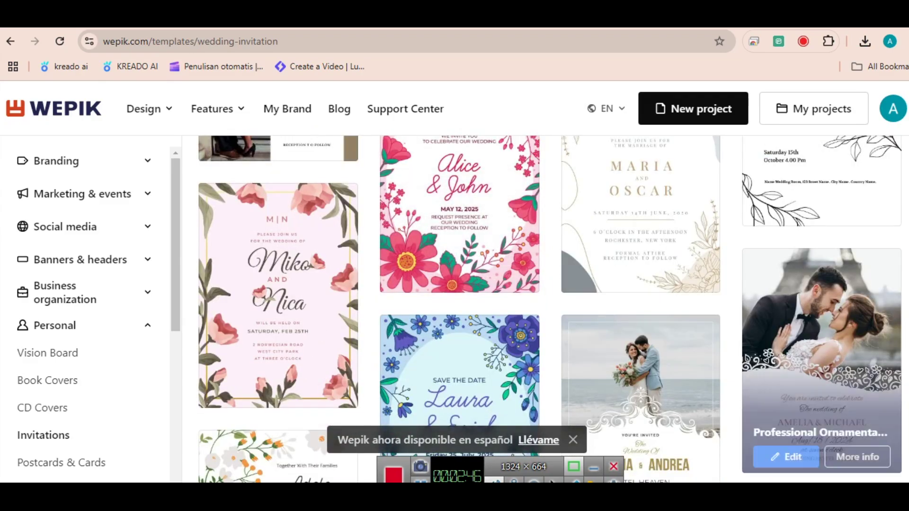
scroll(821, 379, down, 3)
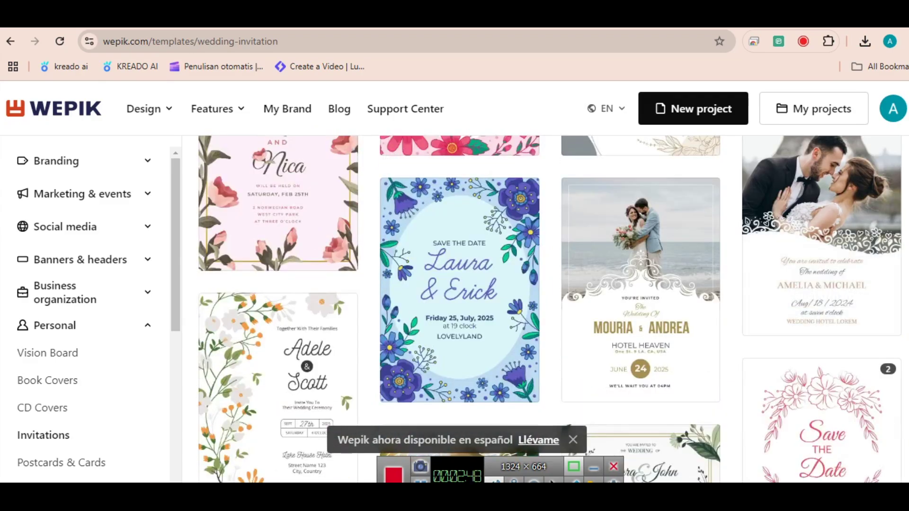
scroll(459, 236, down, 4)
scroll(459, 236, up, 3)
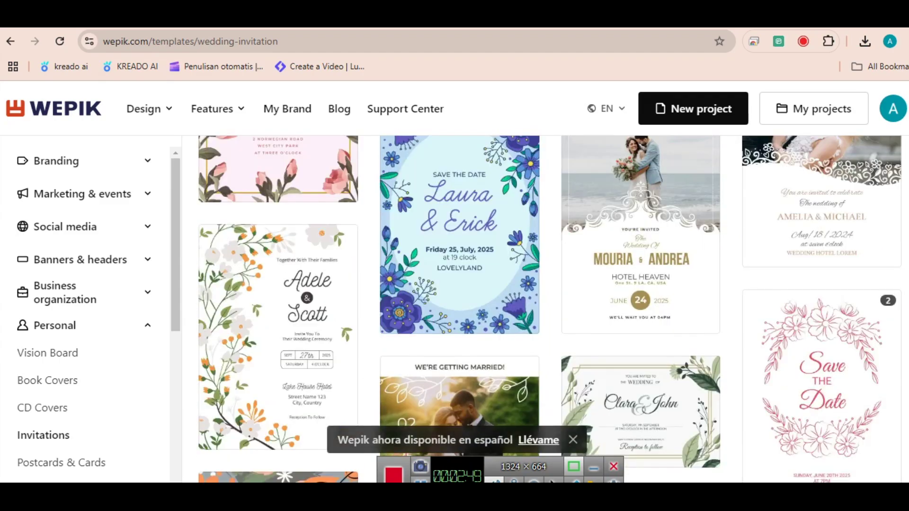
scroll(459, 237, down, 6)
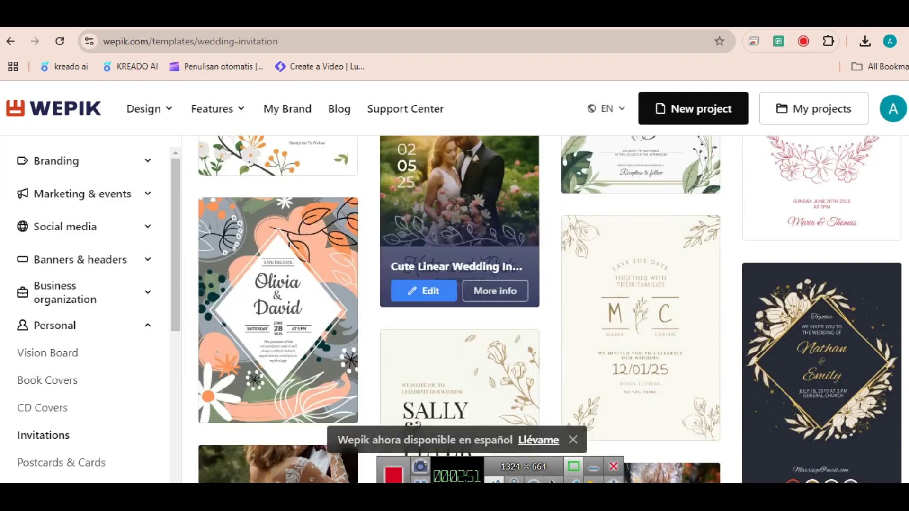
Find the Ornamental Professional Wedding Invitation with the beach couple photo among the wedding templates and open it for editing.
scroll(460, 236, up, 6)
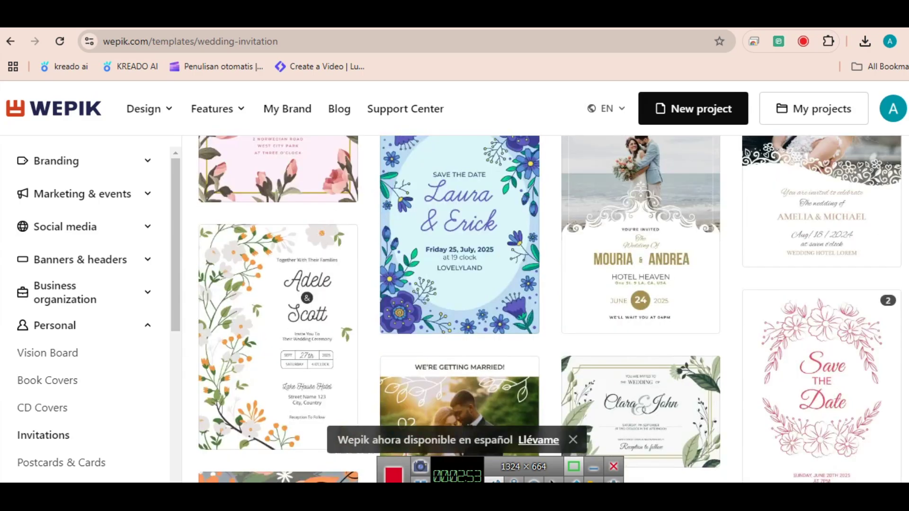
scroll(459, 283, up, 2)
scroll(459, 284, down, 2)
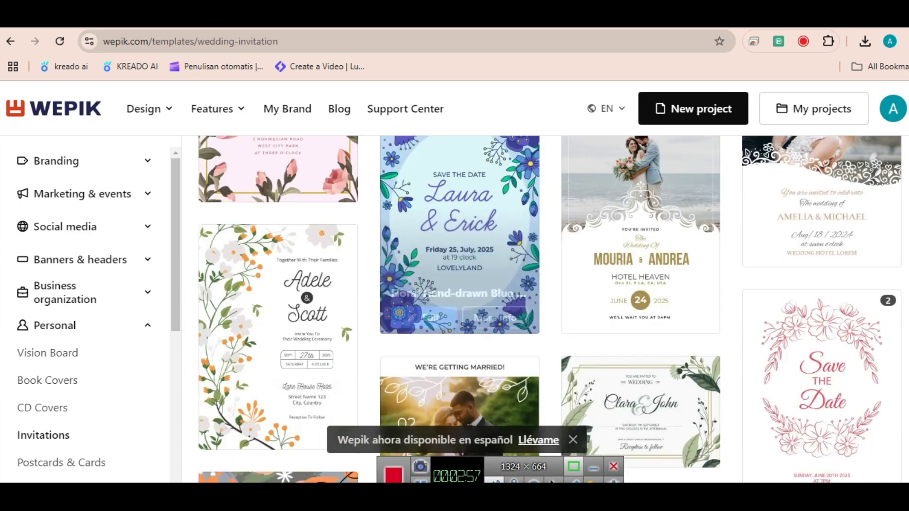
click(604, 317)
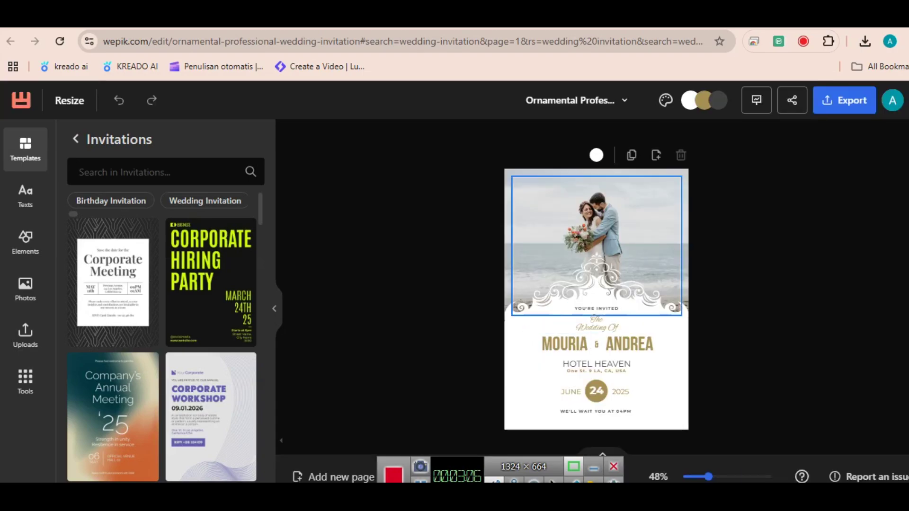
Select the photo frame, the first name, the venue line and the date area in turn to examine their editing options.
click(596, 246)
mouse_move(596, 246)
mouse_down()
mouse_move(584, 263)
mouse_move(596, 246)
mouse_up()
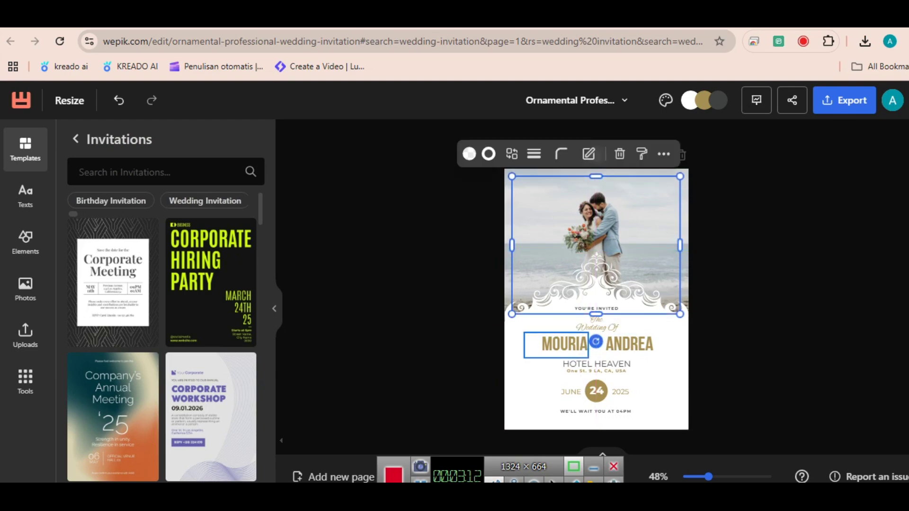
double_click(592, 342)
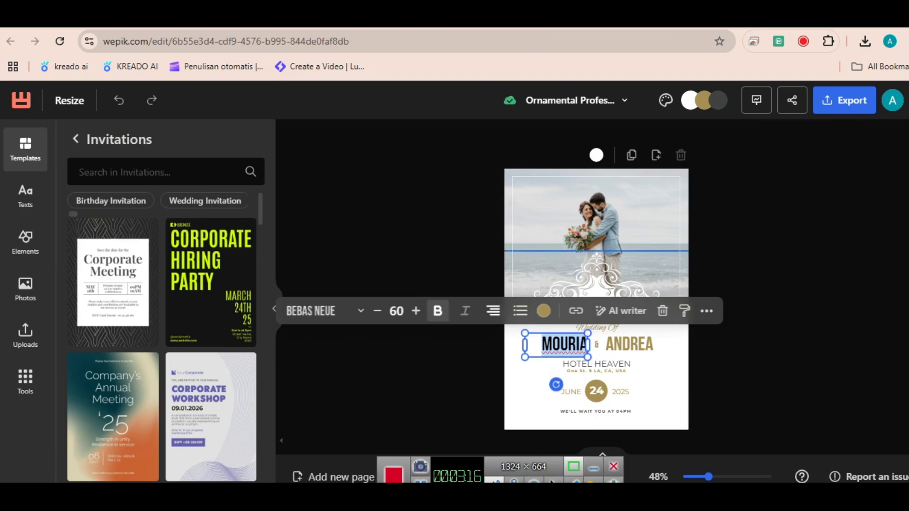
click(597, 364)
click(596, 364)
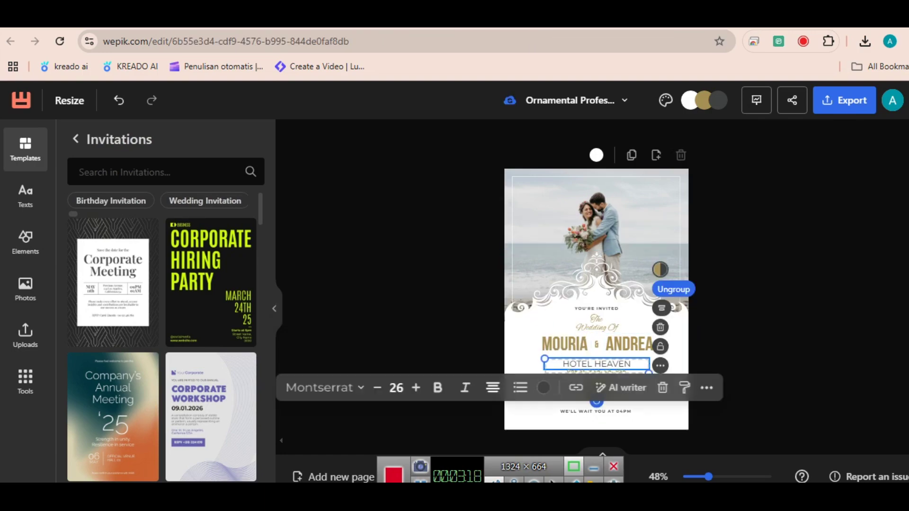
click(596, 390)
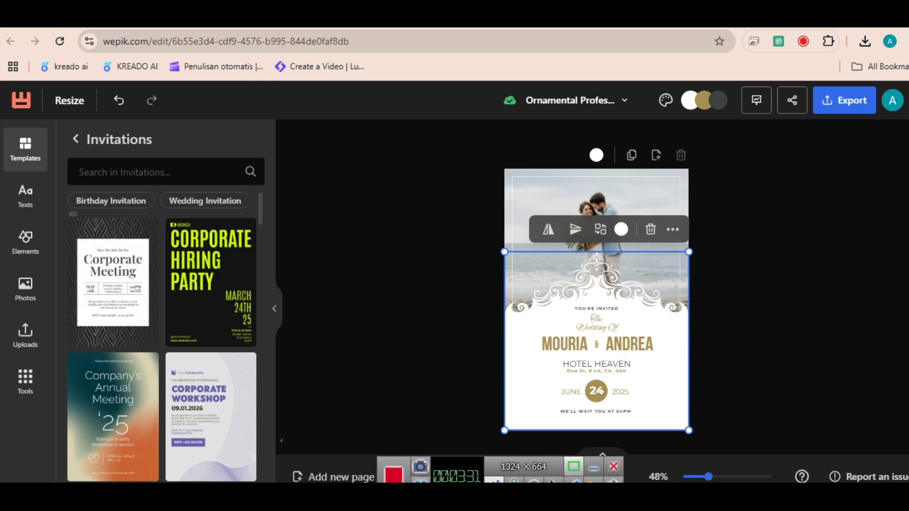
Examine the text styles and the wedding elements library, from icons and basic shapes to stickers, illustrations and image masks.
click(25, 195)
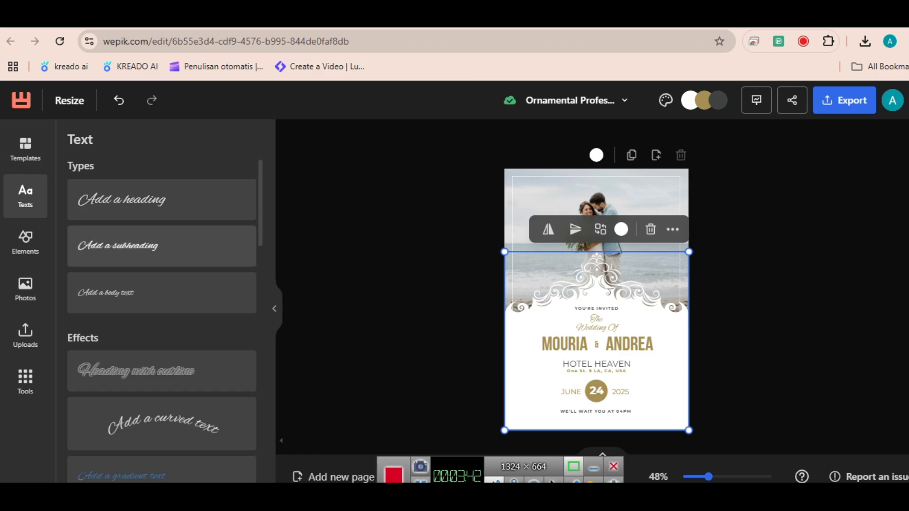
click(25, 242)
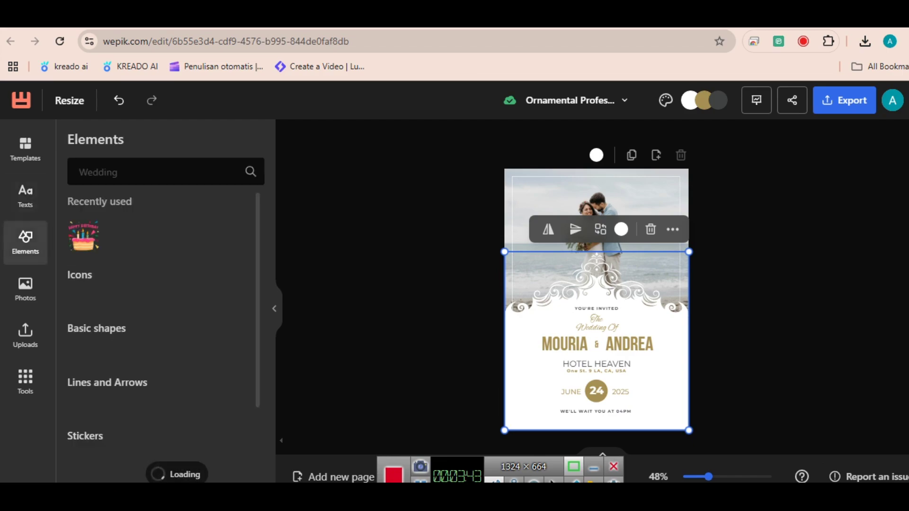
scroll(161, 332, down, 5)
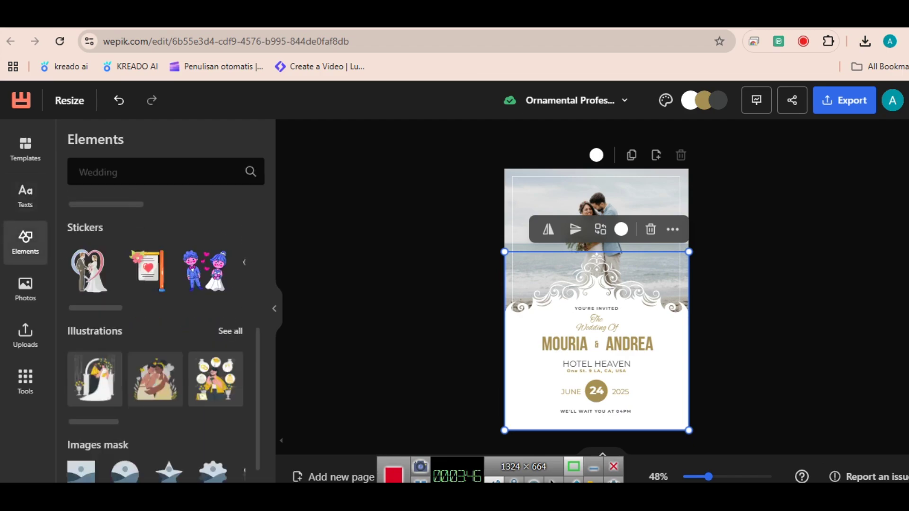
scroll(156, 369, down, 1)
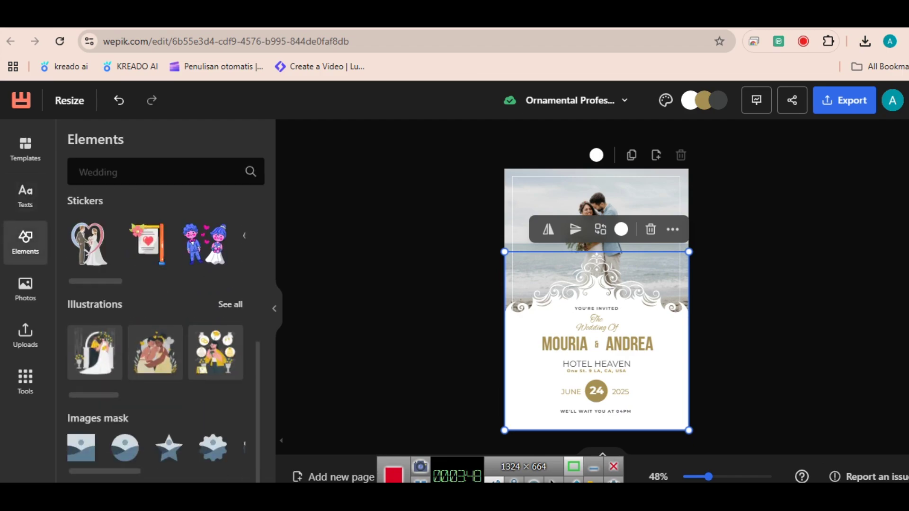
scroll(156, 353, up, 6)
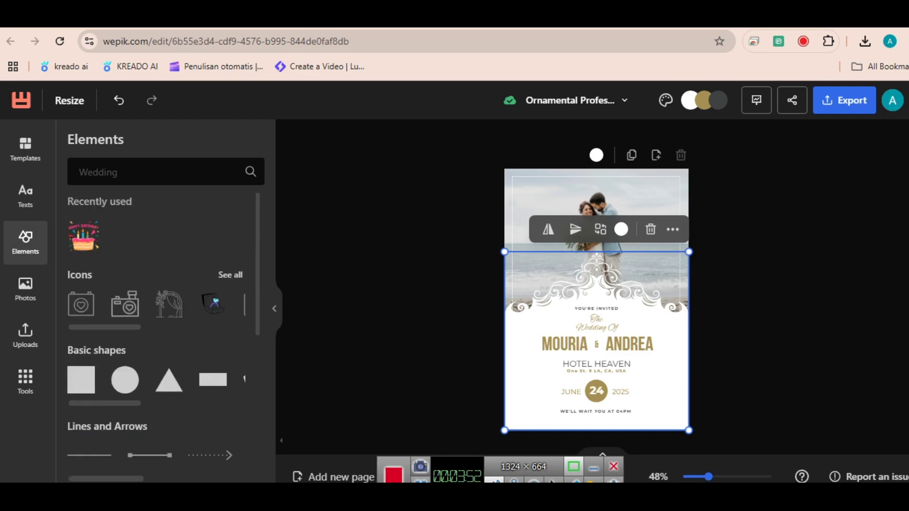
Examine the wedding stock photos offered for the invitation.
click(25, 288)
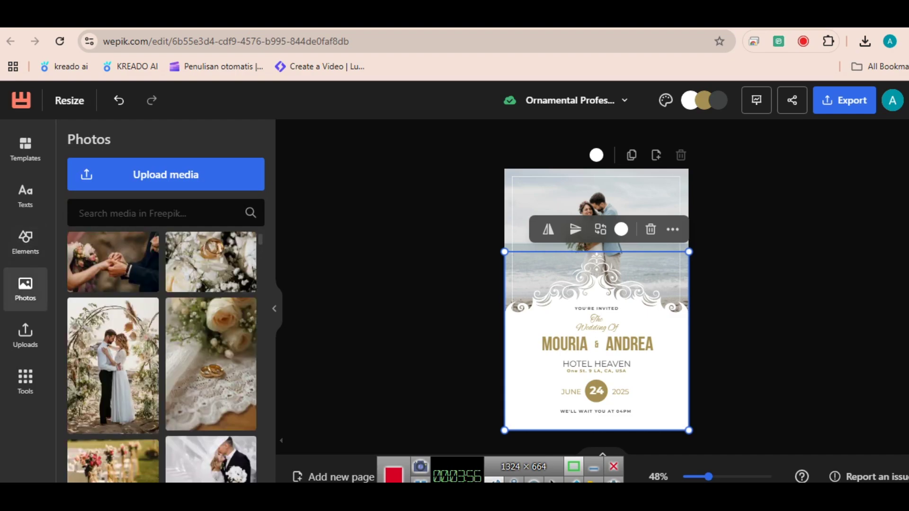
scroll(162, 355, down, 5)
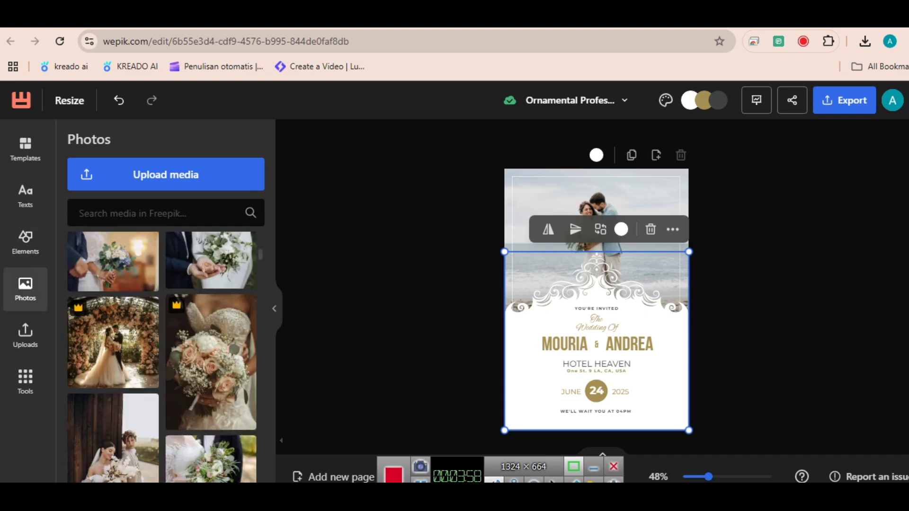
scroll(162, 355, down, 4)
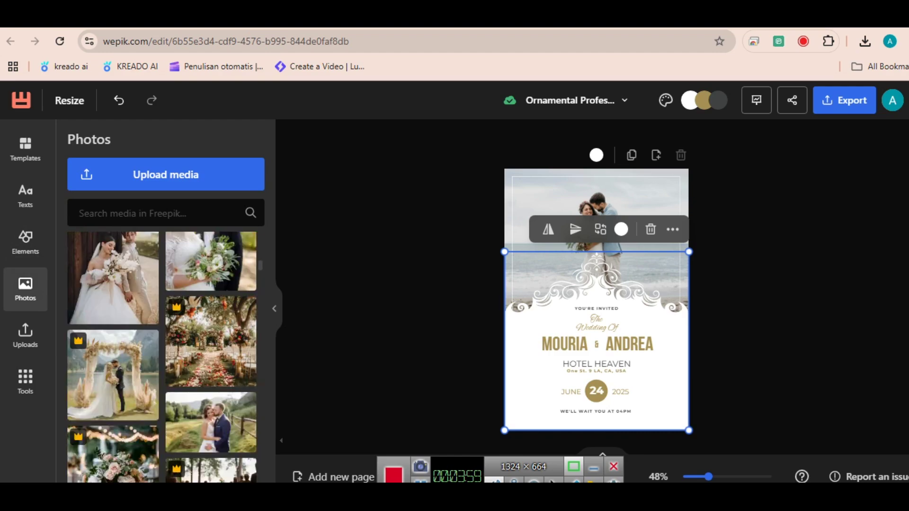
scroll(162, 355, down, 3)
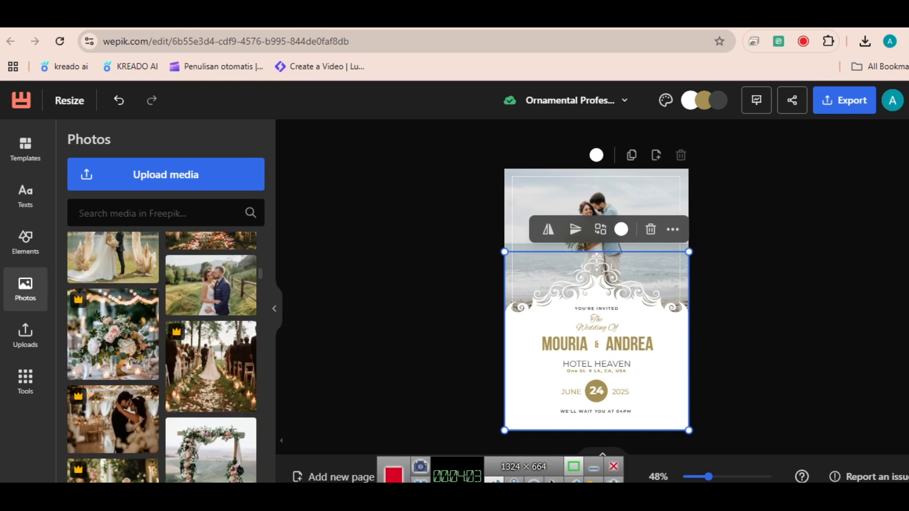
scroll(162, 357, down, 3)
scroll(162, 357, down, 4)
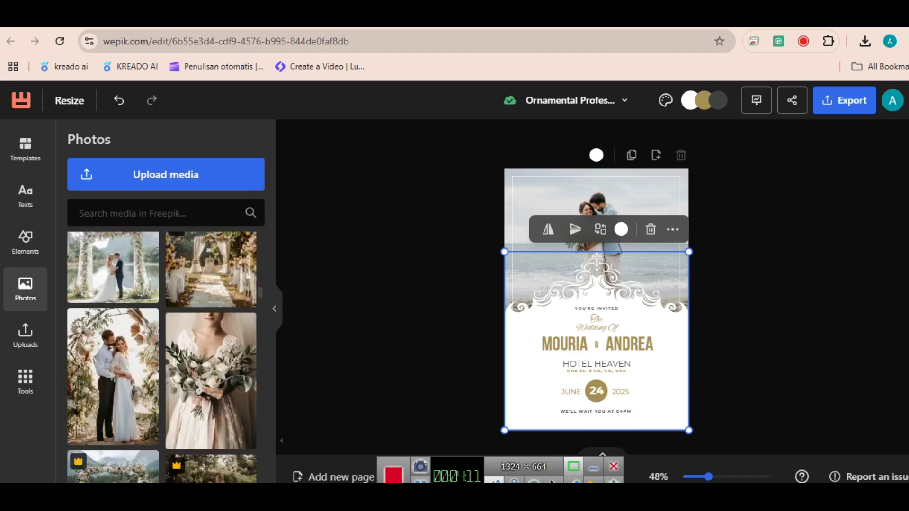
scroll(162, 357, up, 4)
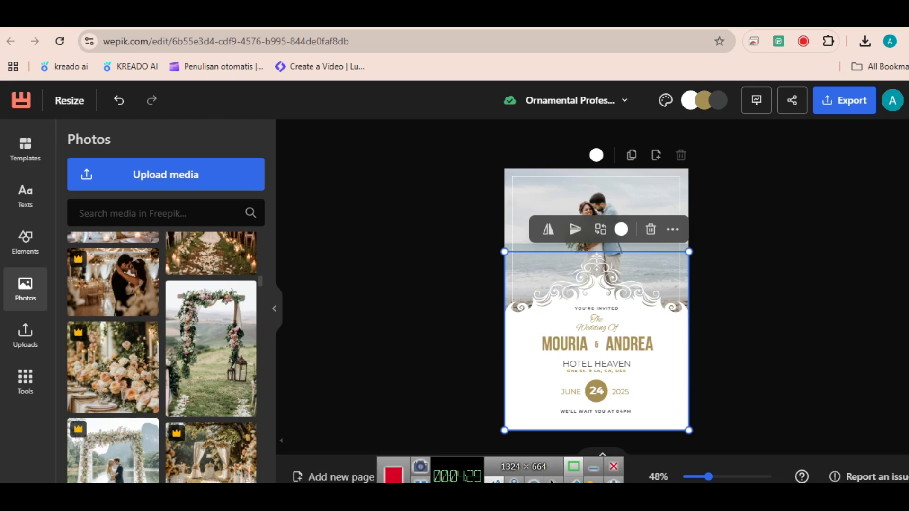
Examine the uploaded media and the Downloads images available for upload, and leave the file dialog without choosing one.
click(25, 337)
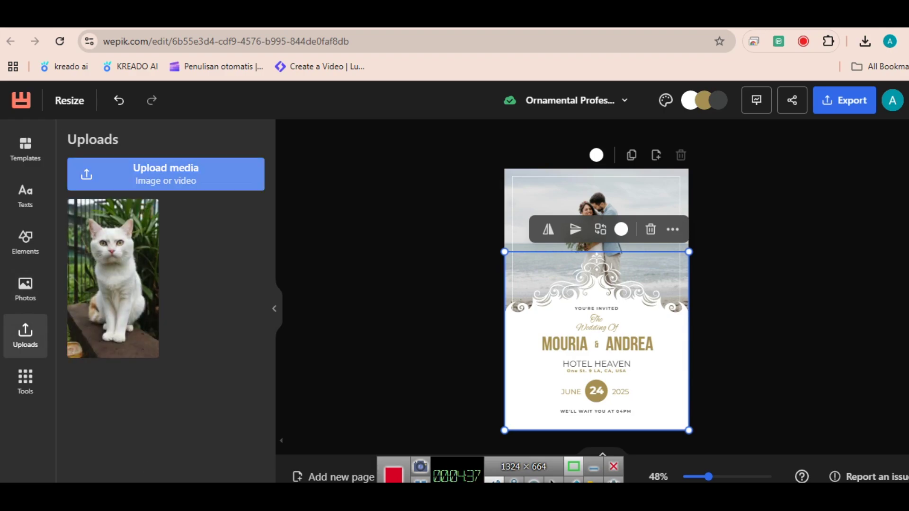
click(165, 174)
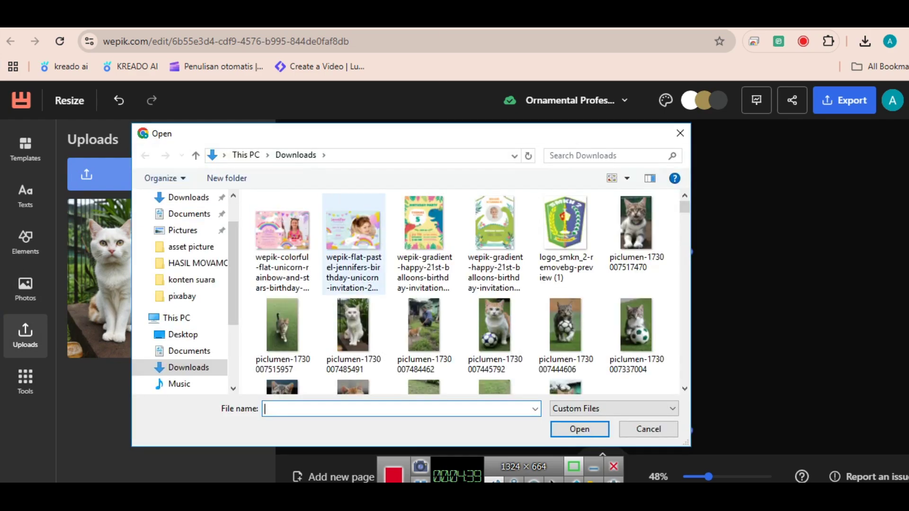
scroll(440, 303, down, 3)
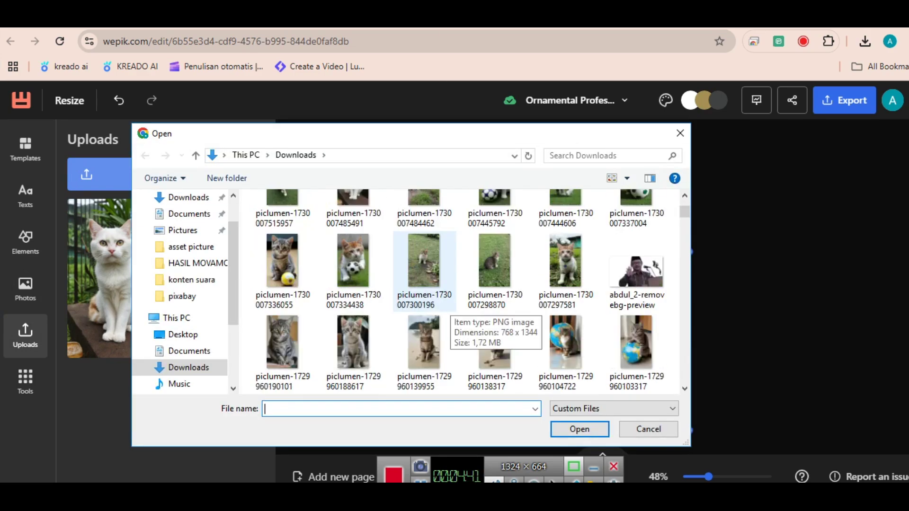
scroll(440, 303, down, 2)
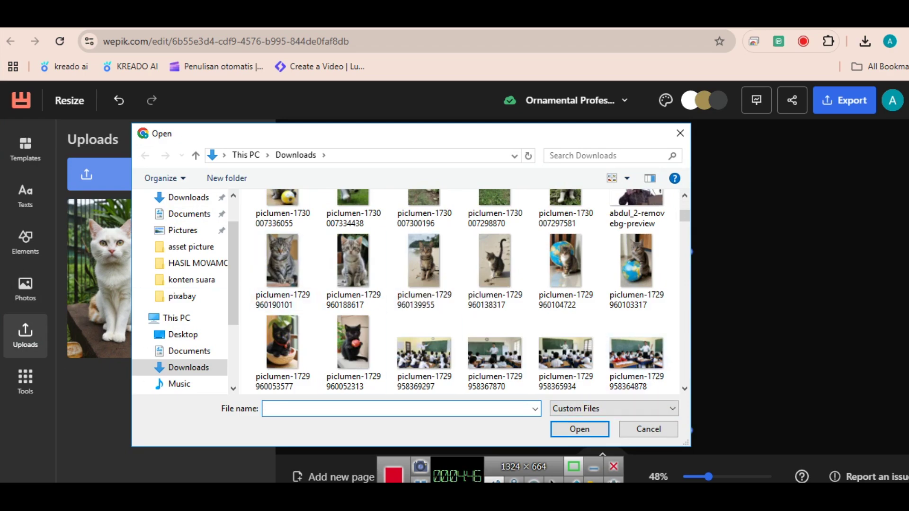
click(648, 429)
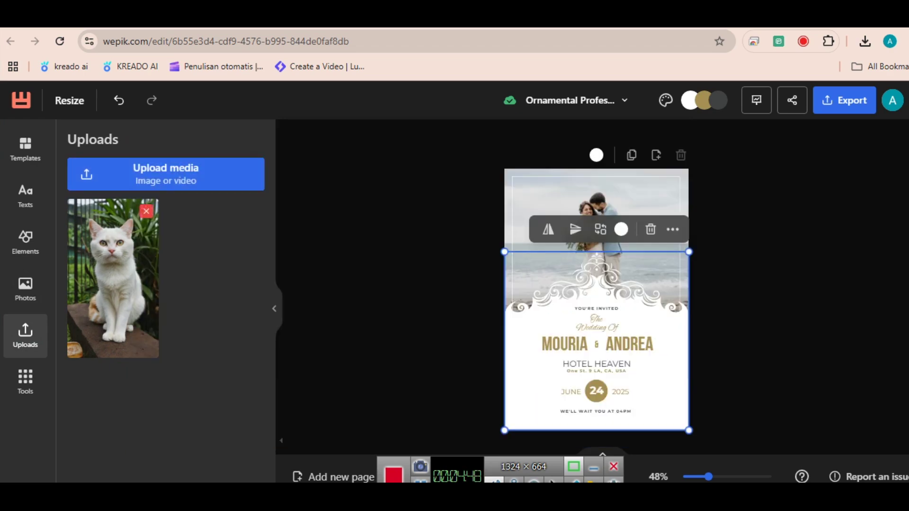
Examine the AI, storage and other tools, and look through the alternative invitation templates in the editor.
click(25, 381)
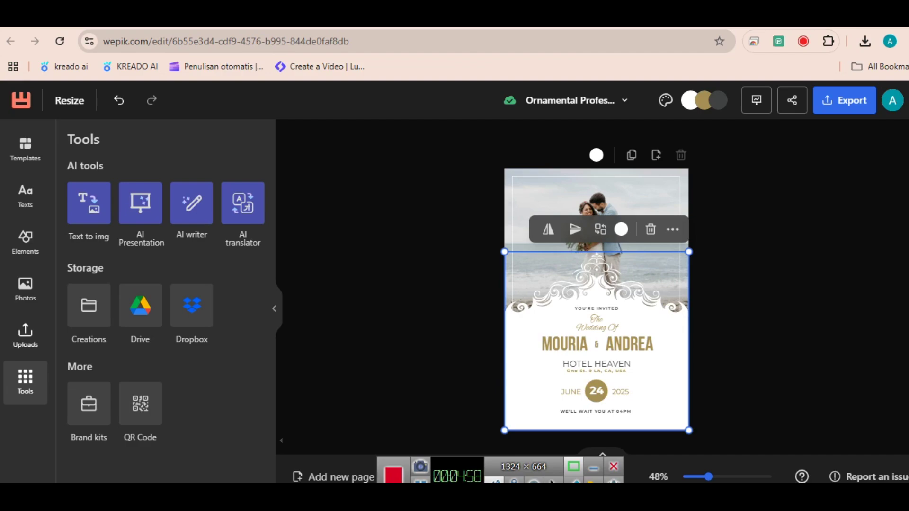
click(25, 196)
click(25, 149)
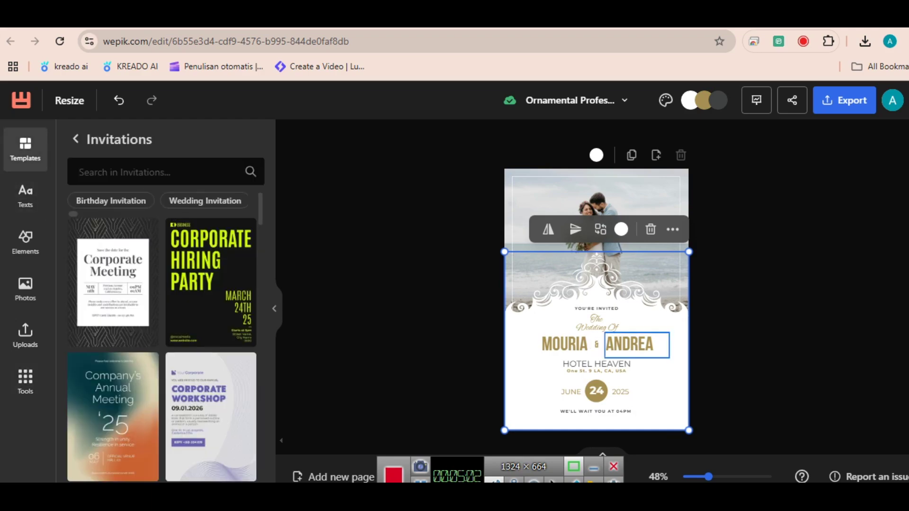
scroll(211, 212, down, 4)
scroll(211, 211, down, 15)
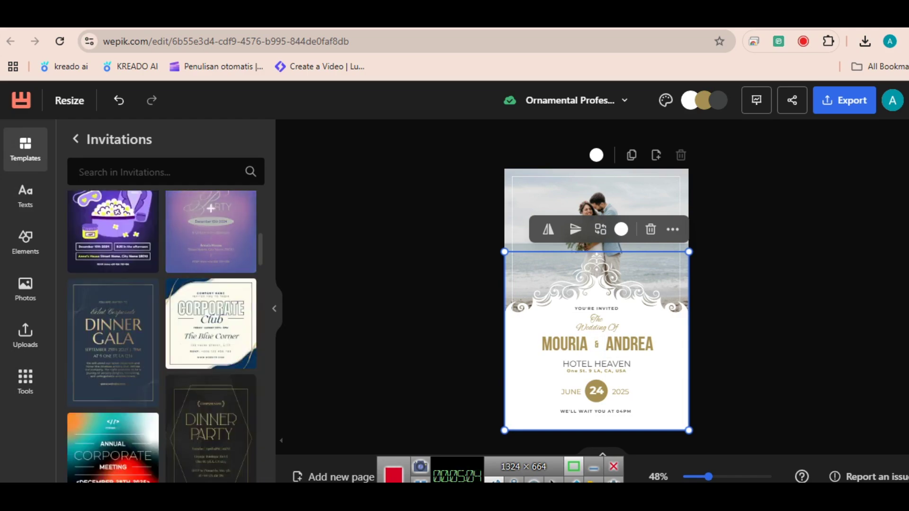
scroll(211, 203, down, 15)
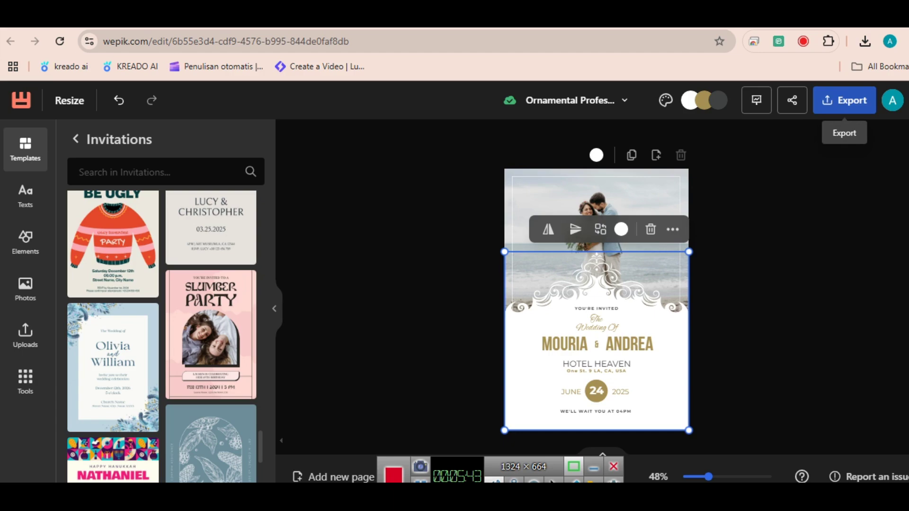
Download the wedding invitation in JPEG format and show the downloaded file in its folder.
click(844, 100)
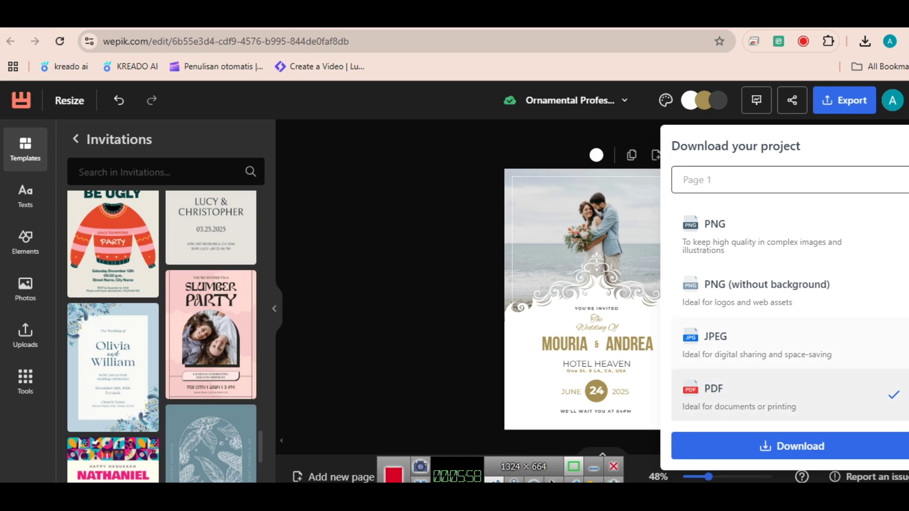
click(757, 343)
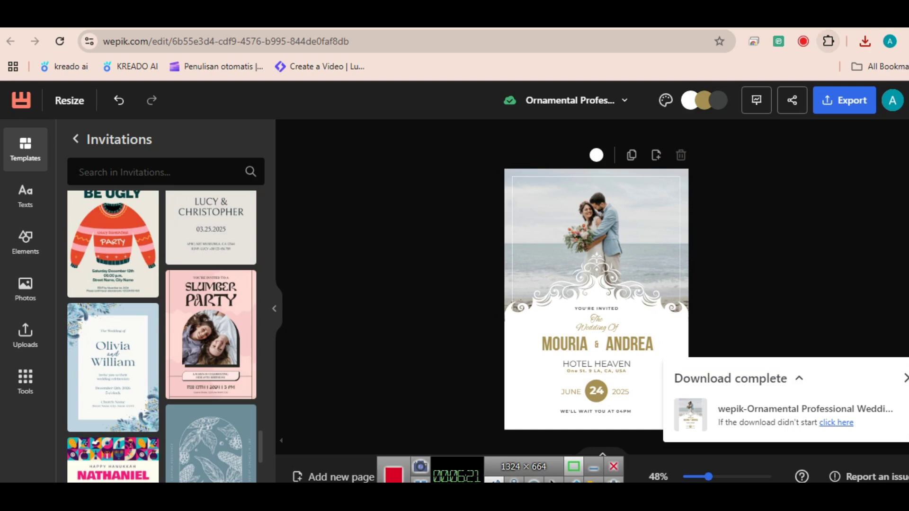
click(864, 42)
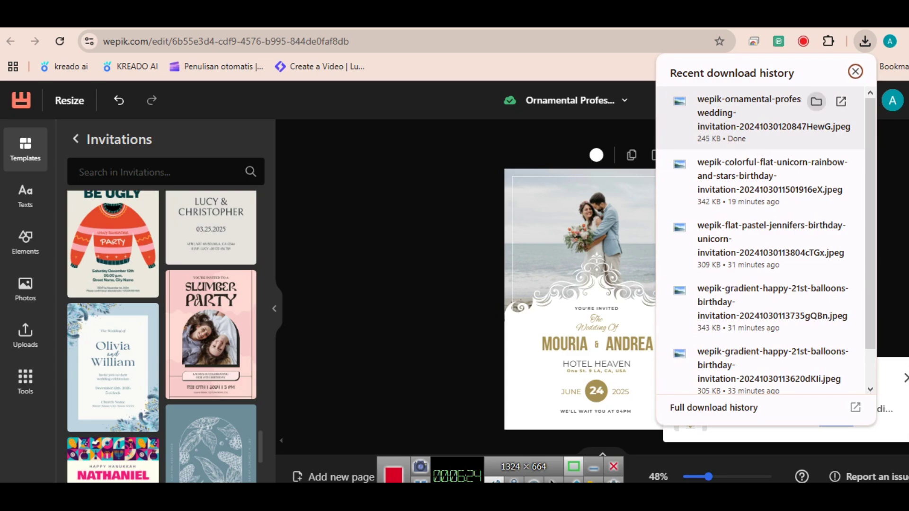
click(816, 101)
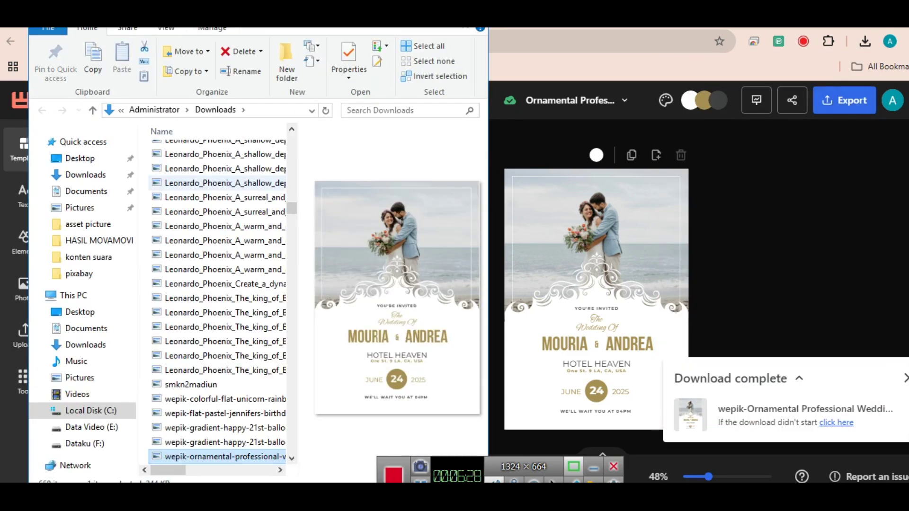
Preview the downloaded wedding and birthday invitations in the Downloads folder, and return to the Wepik editor.
click(441, 11)
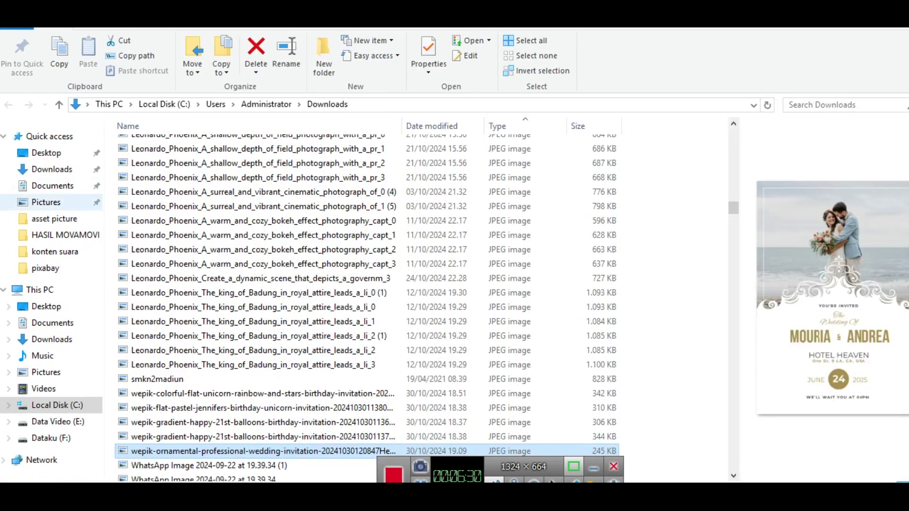
click(51, 169)
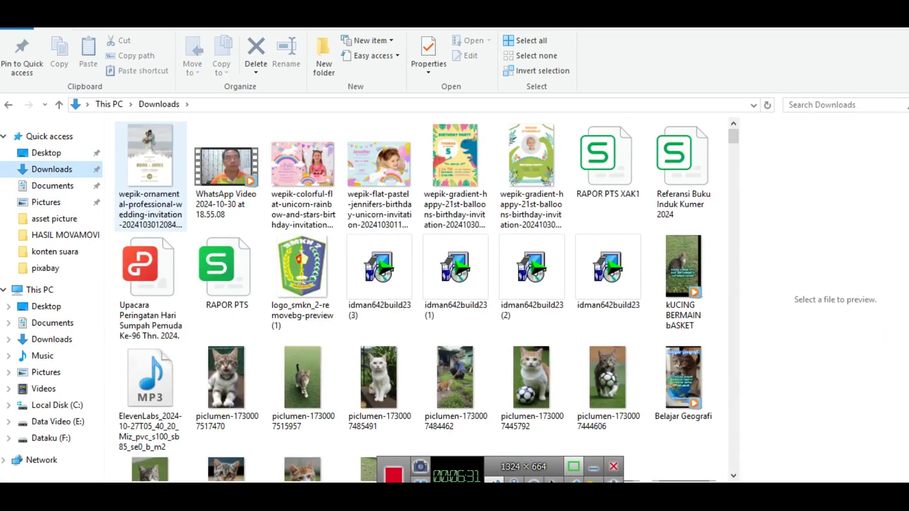
click(156, 180)
click(303, 179)
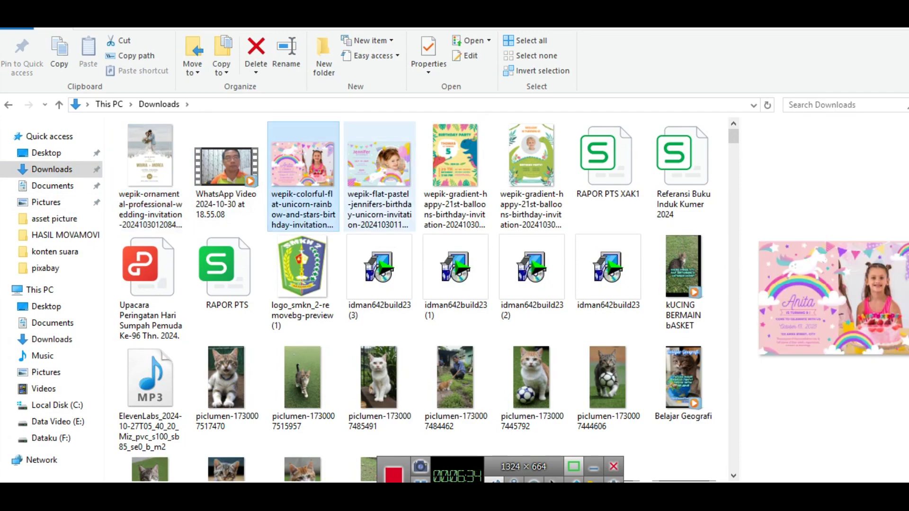
click(378, 179)
click(456, 179)
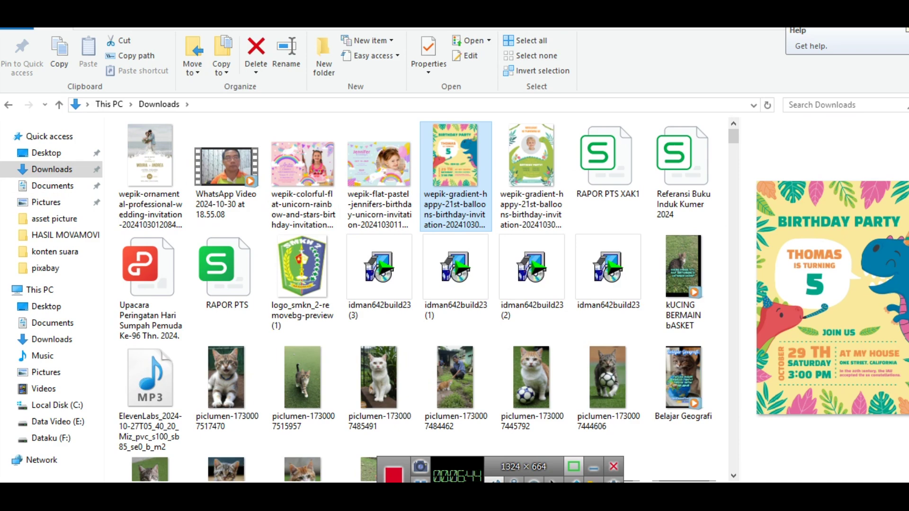
key(alt+Tab)
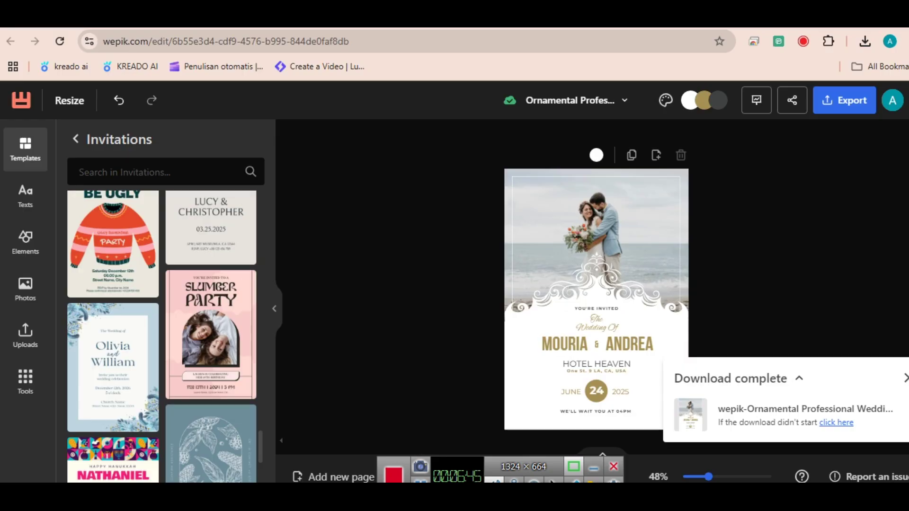